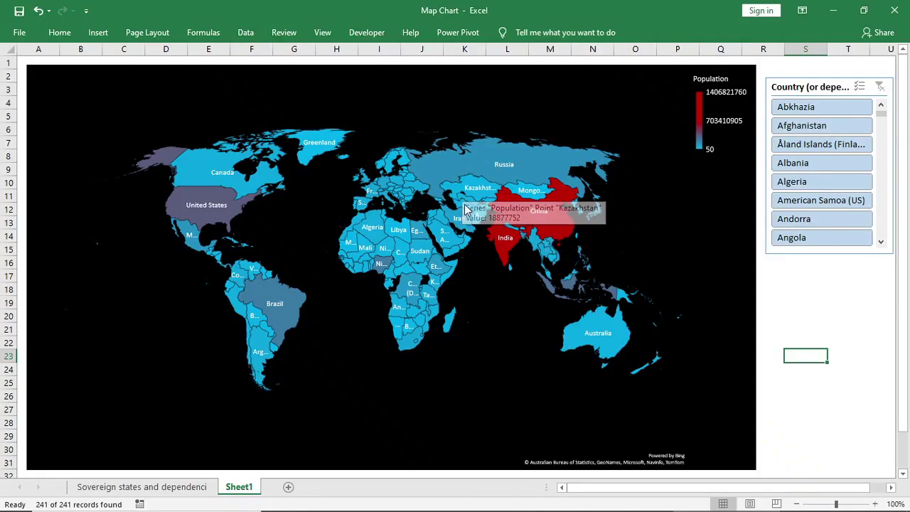
Step: Use the country slicer to filter the map to Argentina, then Brazil, then China
{"action": "mouse_move", "coordinate": [525, 226]}
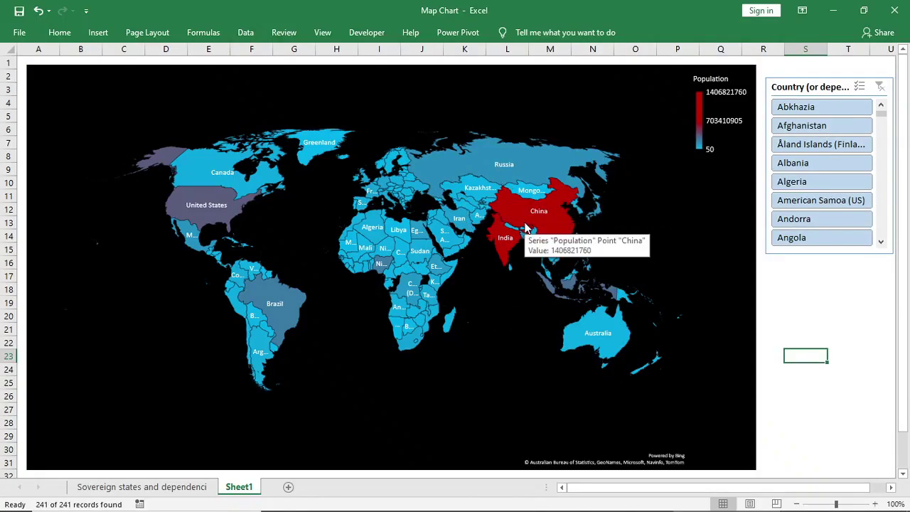
{"action": "left_click_drag", "start_coordinate": [881, 113], "coordinate": [883, 139]}
{"action": "left_click", "coordinate": [828, 183]}
{"action": "left_click", "coordinate": [817, 219]}
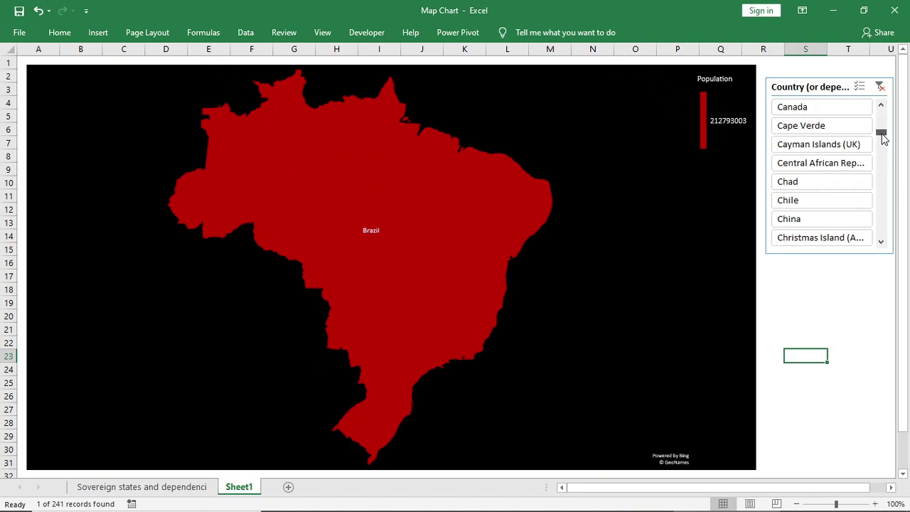
{"action": "left_click", "coordinate": [843, 221]}
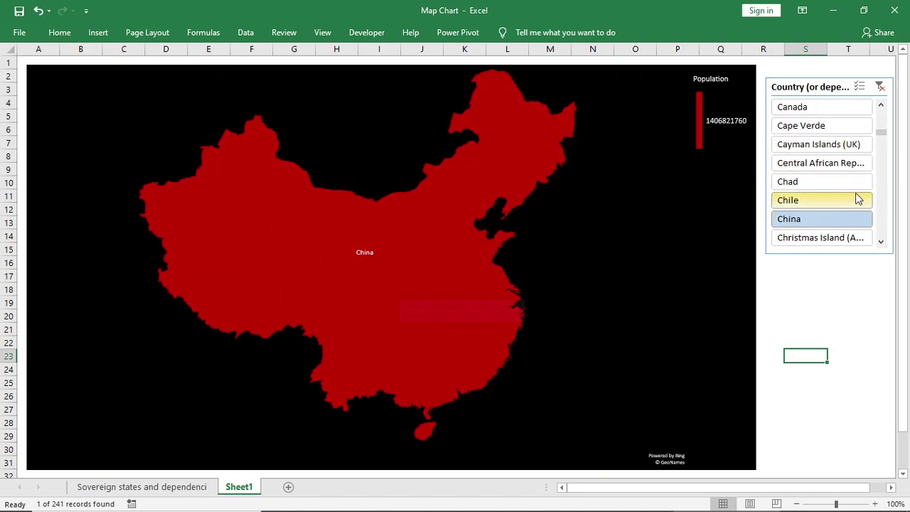
Step: Filter to Bangladesh, Chile, Chad and Central African Republic, then clear the country filter
{"action": "mouse_move", "coordinate": [881, 132]}
{"action": "left_mouse_down"}
{"action": "mouse_move", "coordinate": [885, 117]}
{"action": "mouse_move", "coordinate": [881, 138]}
{"action": "left_mouse_up"}
{"action": "left_click", "coordinate": [831, 204]}
{"action": "left_click", "coordinate": [848, 215]}
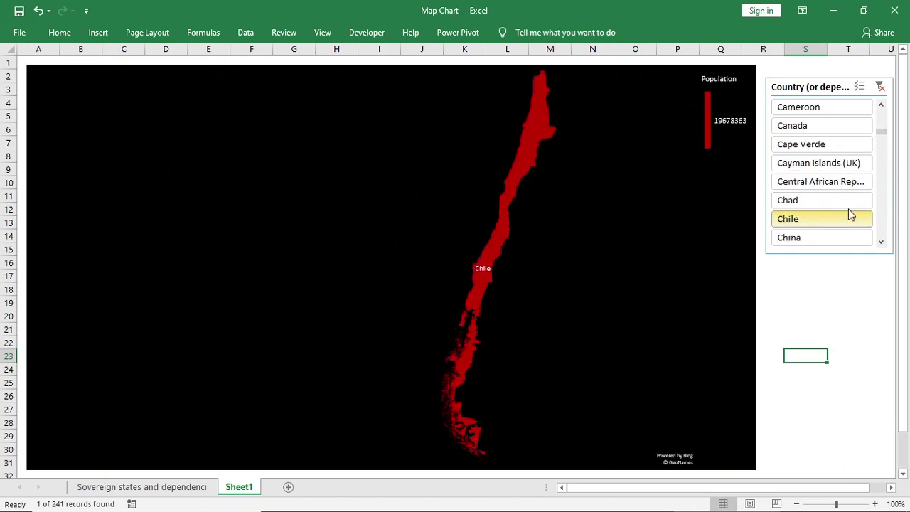
{"action": "left_click", "coordinate": [847, 200]}
{"action": "left_click", "coordinate": [821, 182]}
{"action": "left_click", "coordinate": [880, 87]}
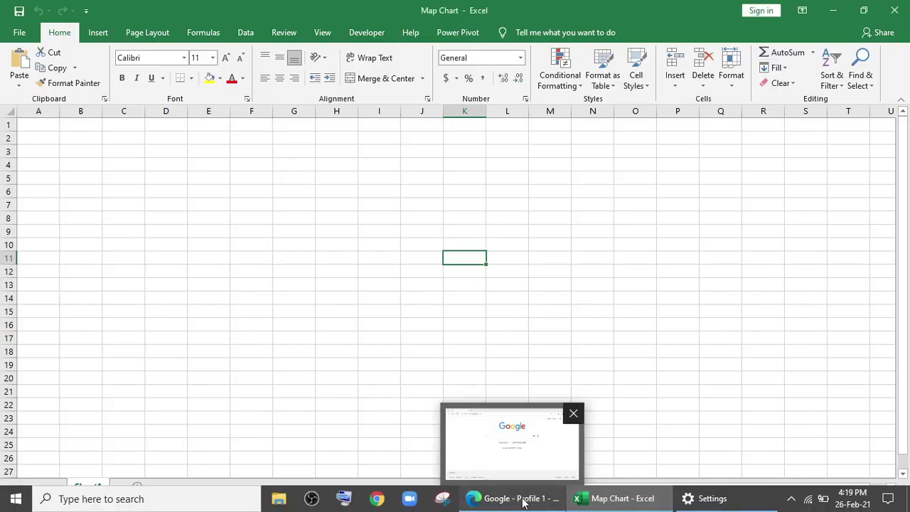
Step: In Edge, search Google for 'List of country wise population wiki'
{"action": "left_click", "coordinate": [513, 497]}
{"action": "left_click", "coordinate": [324, 212]}
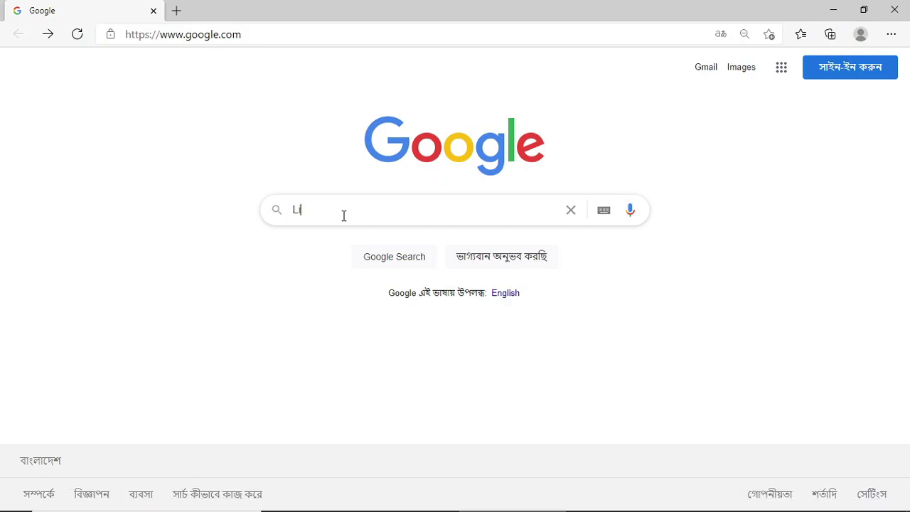
{"action": "type", "text": "List of coun"}
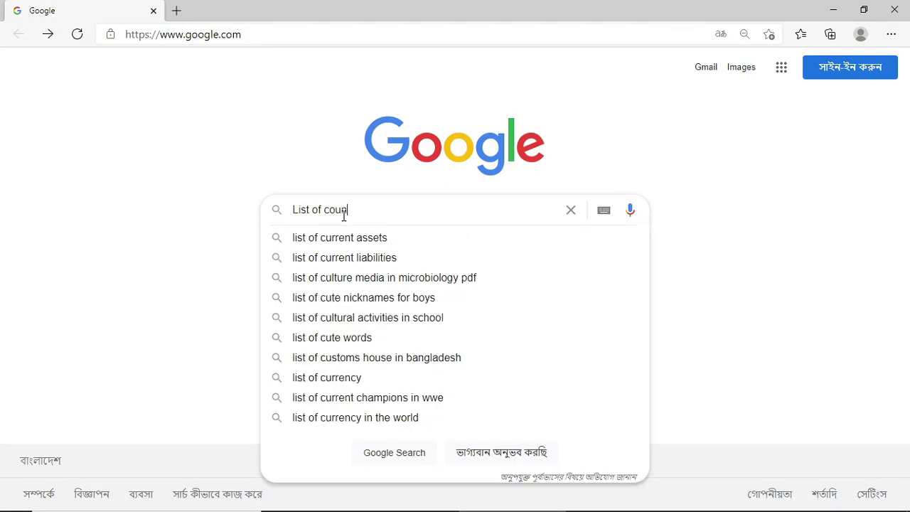
{"action": "type", "text": "try wise pop"}
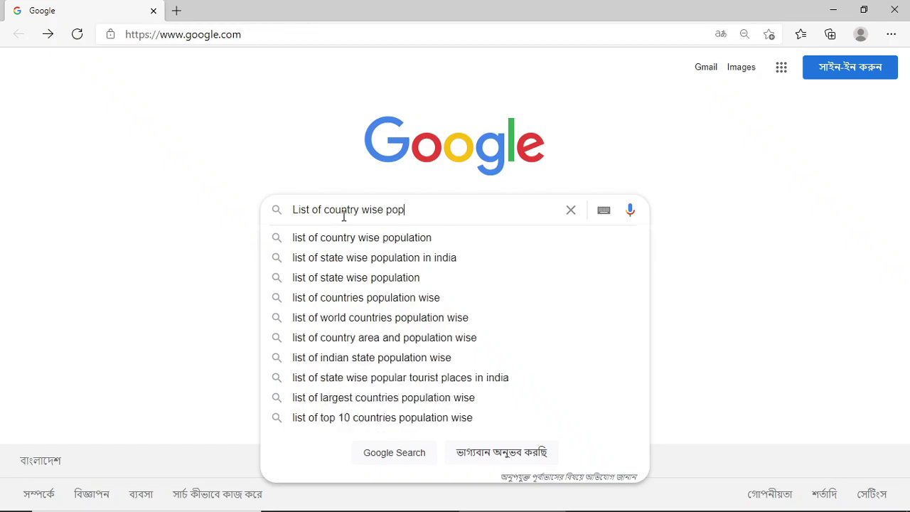
{"action": "type", "text": "ulation wi"}
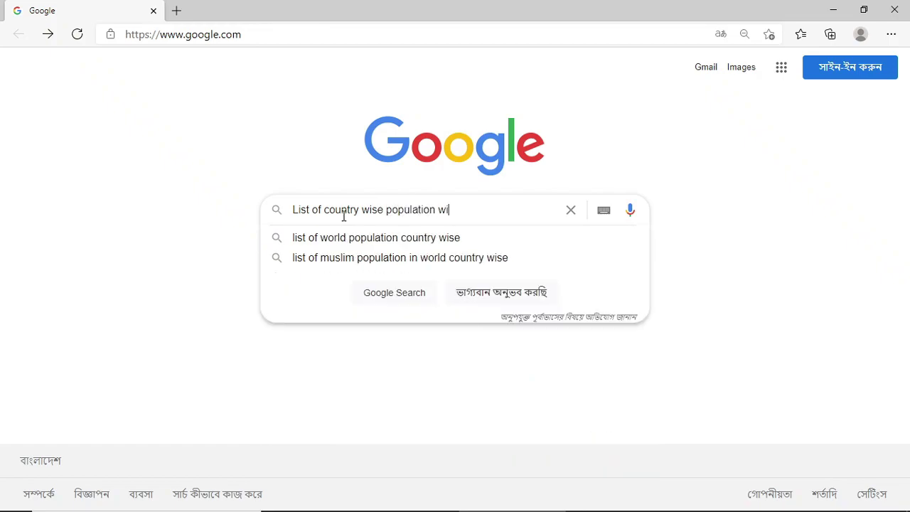
{"action": "type", "text": "ki"}
{"action": "key", "text": "Return"}
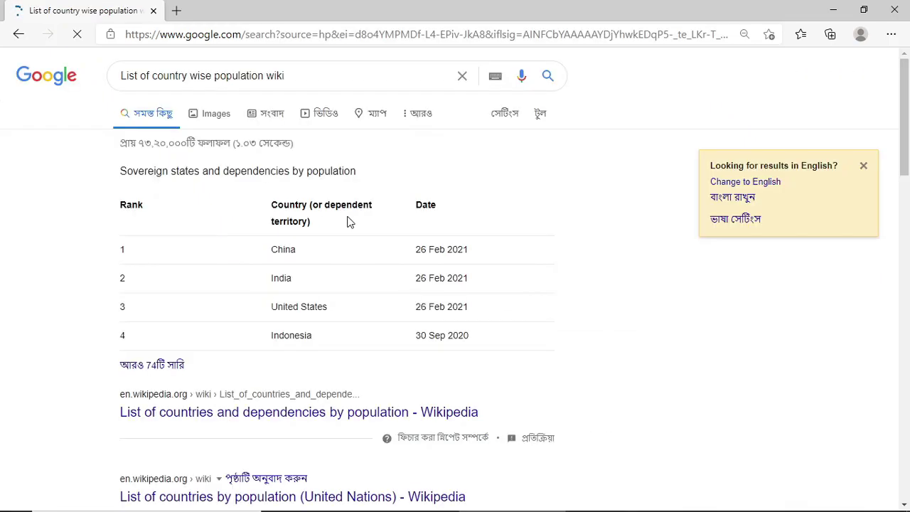
Step: Open the Wikipedia population list result, look over its table, and select the page URL
{"action": "scroll", "coordinate": [348, 223], "scroll_direction": "down", "scroll_amount": 3}
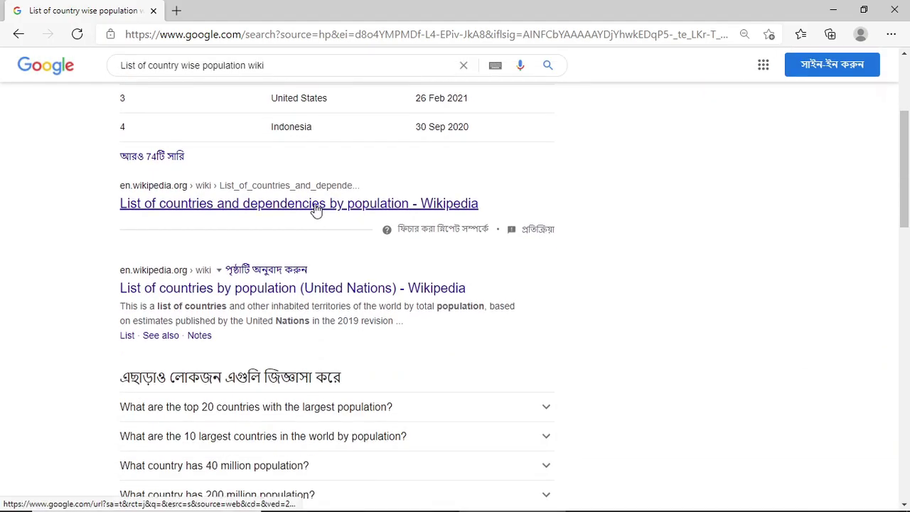
{"action": "left_click", "coordinate": [317, 206]}
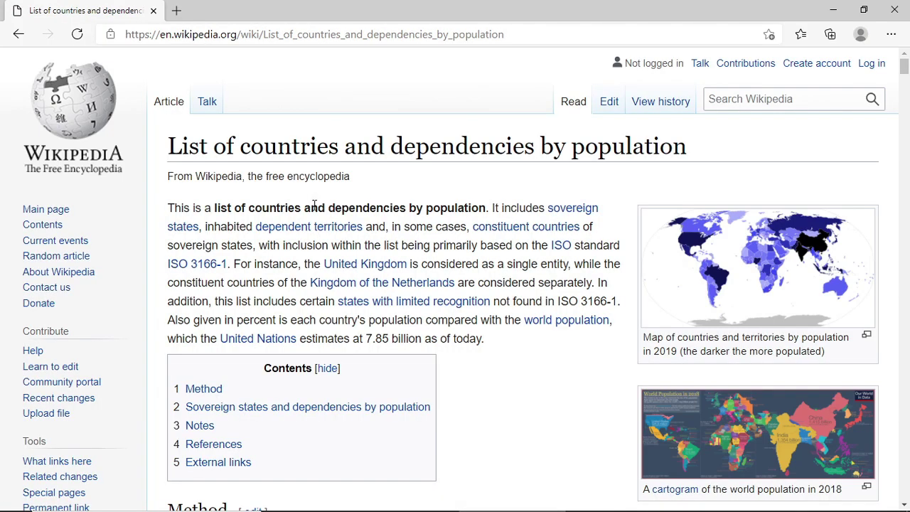
{"action": "scroll", "coordinate": [333, 273], "scroll_direction": "down", "scroll_amount": 10}
{"action": "scroll", "coordinate": [333, 274], "scroll_direction": "down", "scroll_amount": 15}
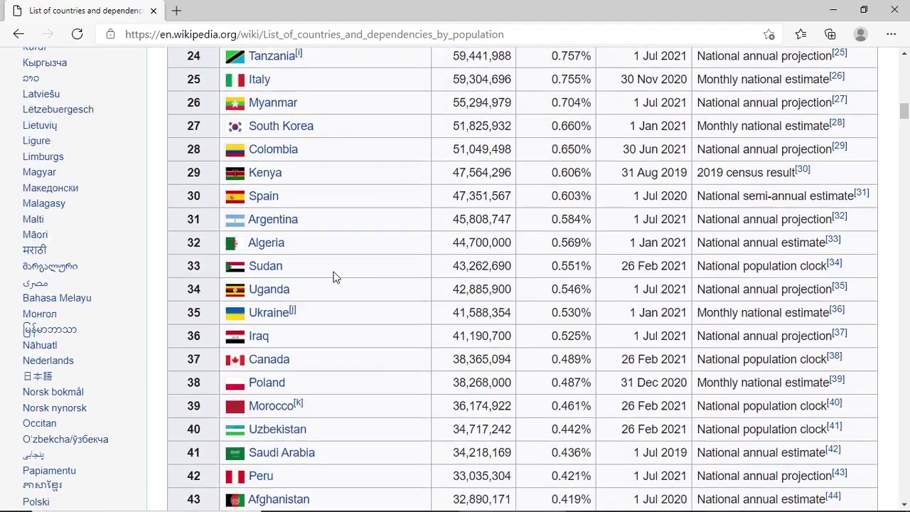
{"action": "scroll", "coordinate": [335, 275], "scroll_direction": "up", "scroll_amount": 16}
{"action": "scroll", "coordinate": [334, 277], "scroll_direction": "up", "scroll_amount": 10}
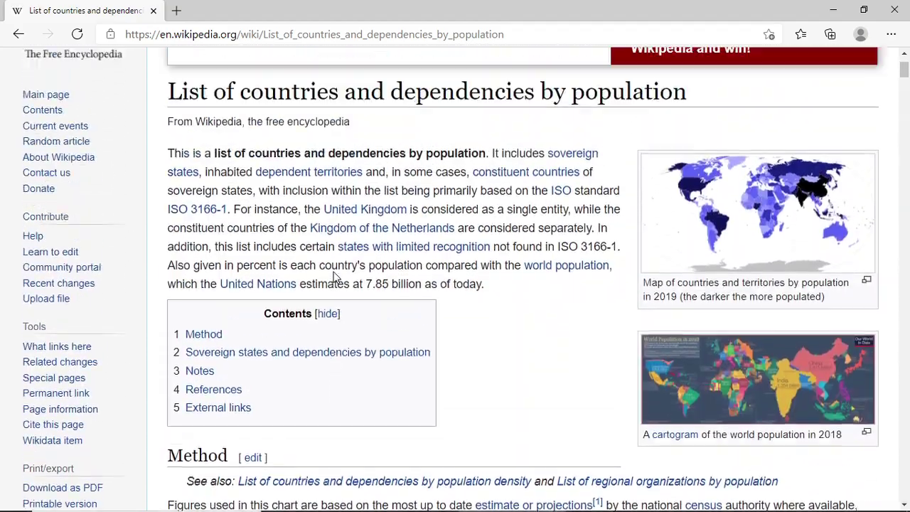
{"action": "left_click", "coordinate": [264, 41]}
{"action": "key", "text": "ctrl+c"}
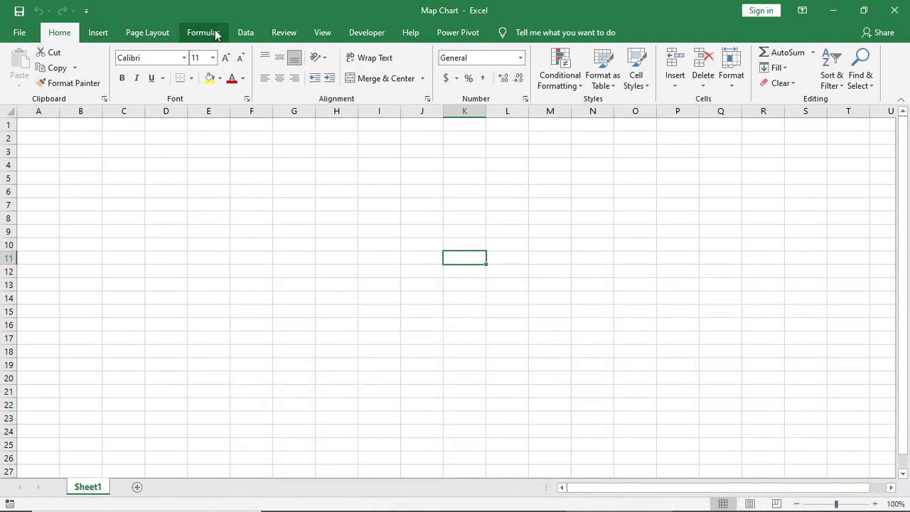
Step: Start a Data > From Web import using the pasted Wikipedia page address
{"action": "left_click", "coordinate": [245, 33]}
{"action": "left_click", "coordinate": [251, 190]}
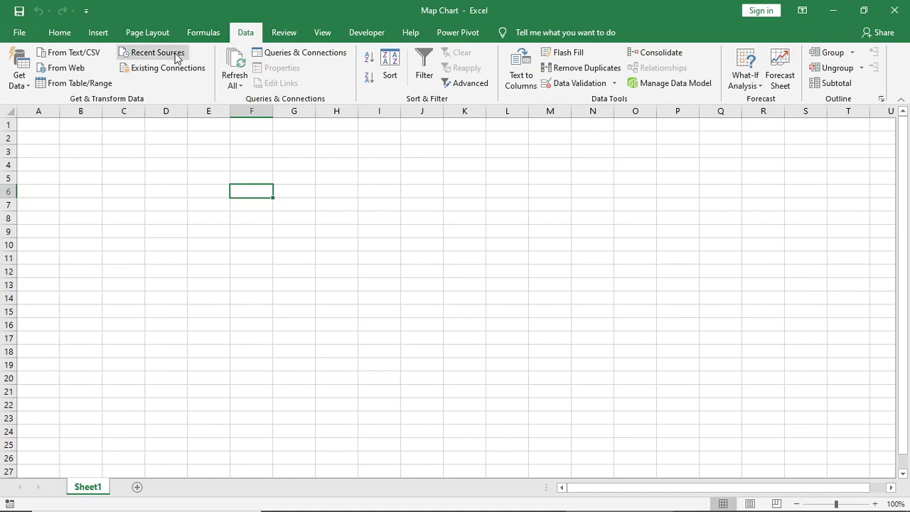
{"action": "left_click", "coordinate": [81, 68]}
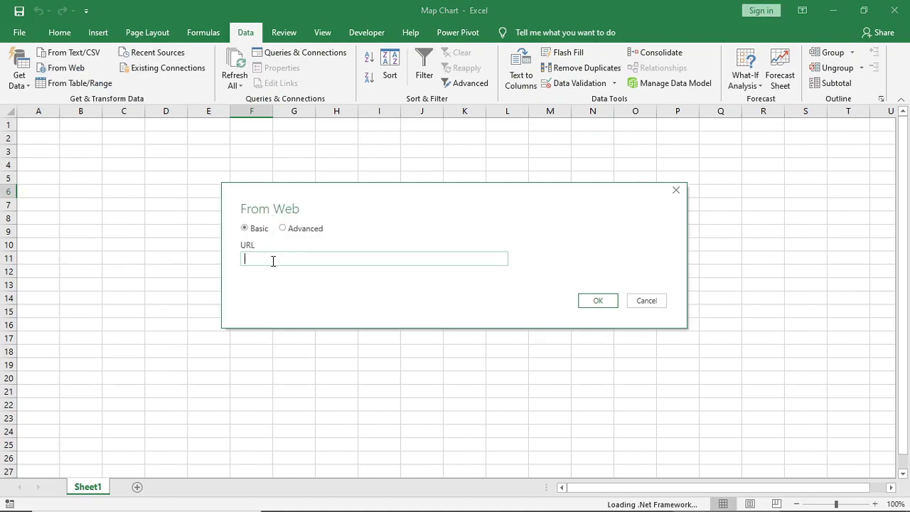
{"action": "key", "text": "ctrl+v"}
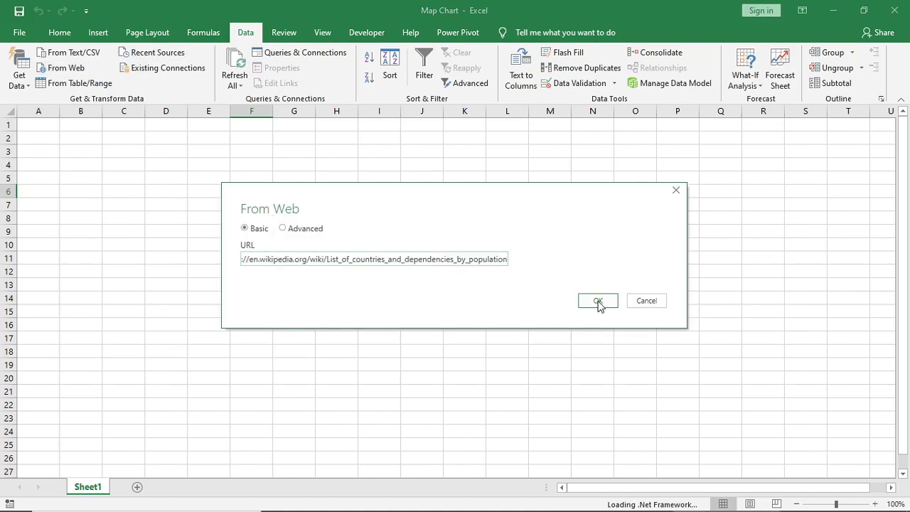
{"action": "left_click", "coordinate": [598, 301]}
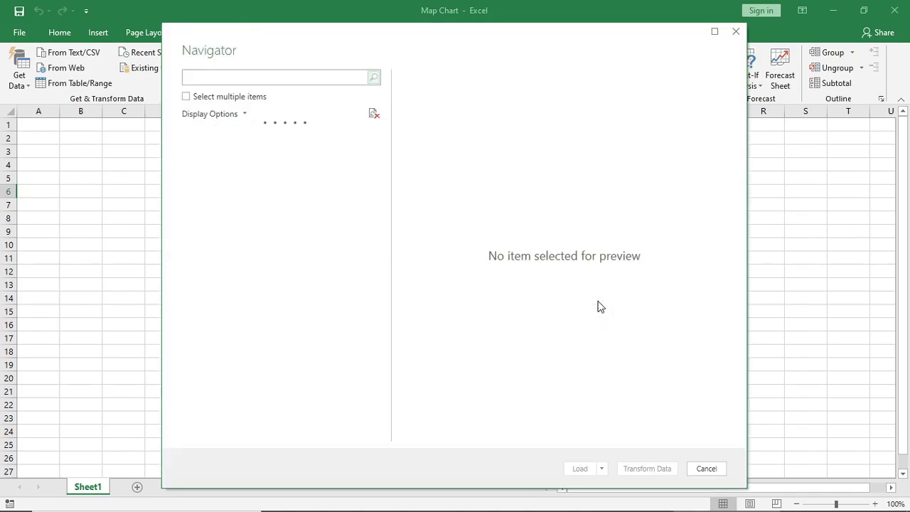
Step: Preview the Navigator items and settle on the 'Sovereign states and dependencies by population' table
{"action": "left_click", "coordinate": [245, 150]}
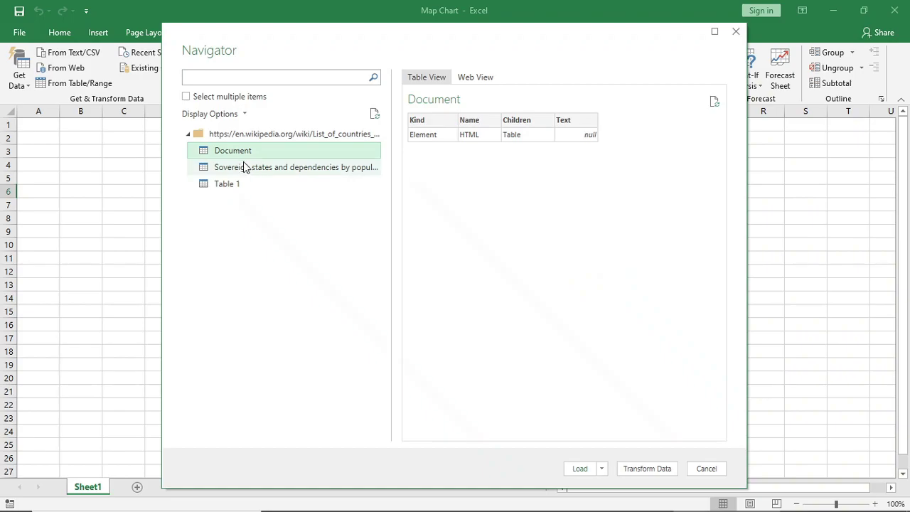
{"action": "left_click", "coordinate": [244, 167]}
{"action": "left_click", "coordinate": [240, 184]}
{"action": "left_click", "coordinate": [246, 171]}
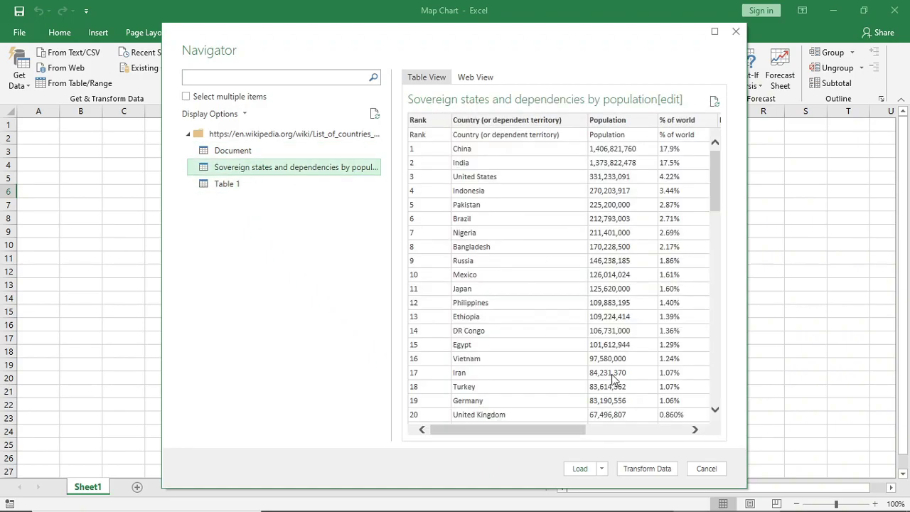
Step: In Power Query, remove the % of world, Date, Source and Rank columns
{"action": "left_click", "coordinate": [635, 470]}
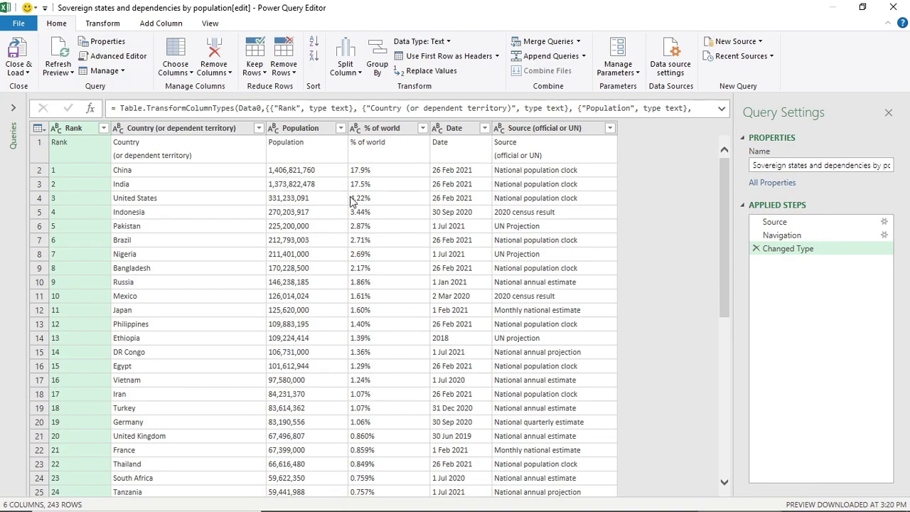
{"action": "left_click", "coordinate": [371, 131]}
{"action": "key", "text": "Delete"}
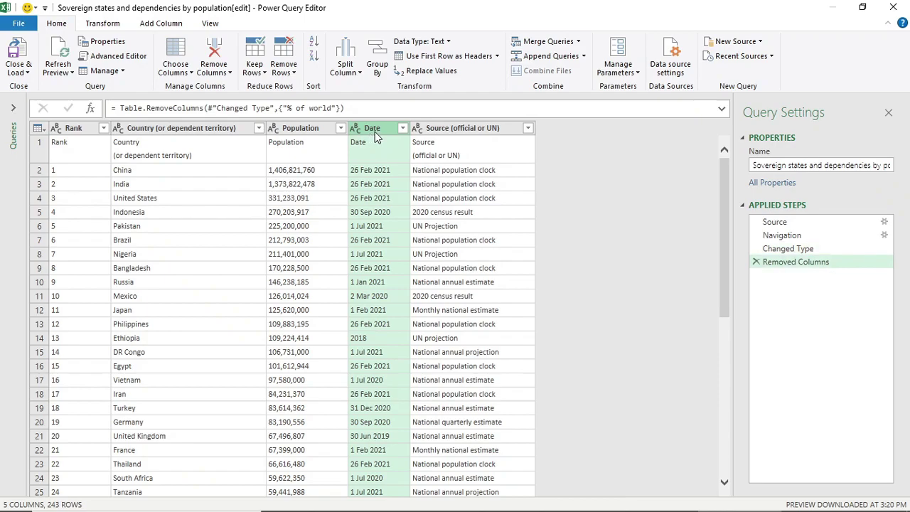
{"action": "key", "text": "shift+Right"}
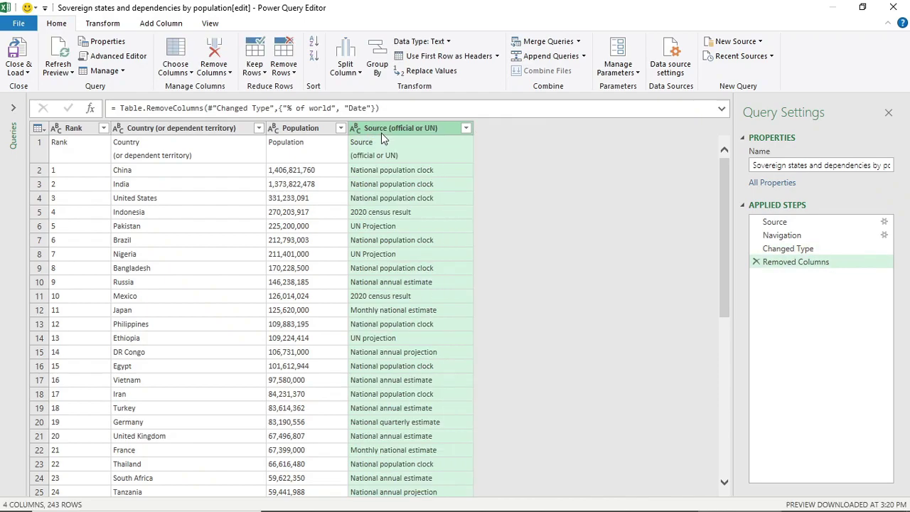
{"action": "key", "text": "Delete"}
{"action": "left_click", "coordinate": [74, 130]}
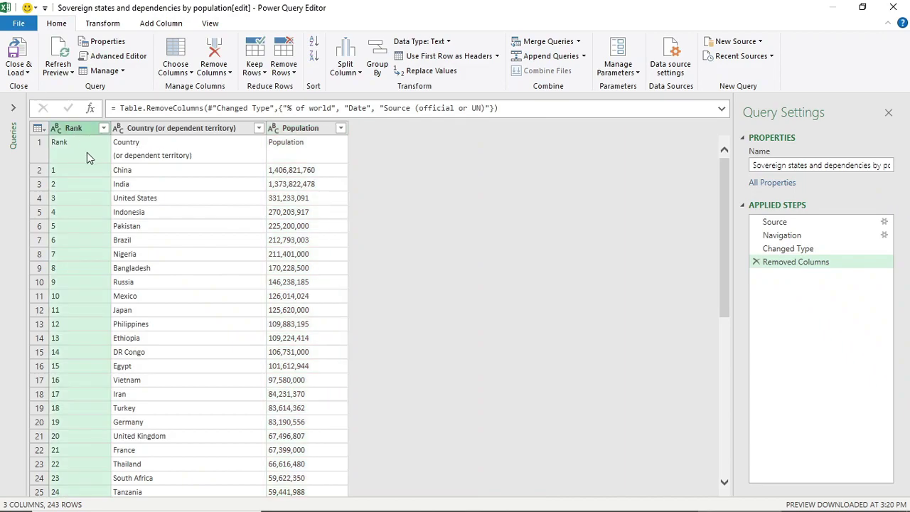
{"action": "key", "text": "Delete"}
Step: Remove the top sub-header row and the bottom World row (1 row each)
{"action": "left_click", "coordinate": [145, 200]}
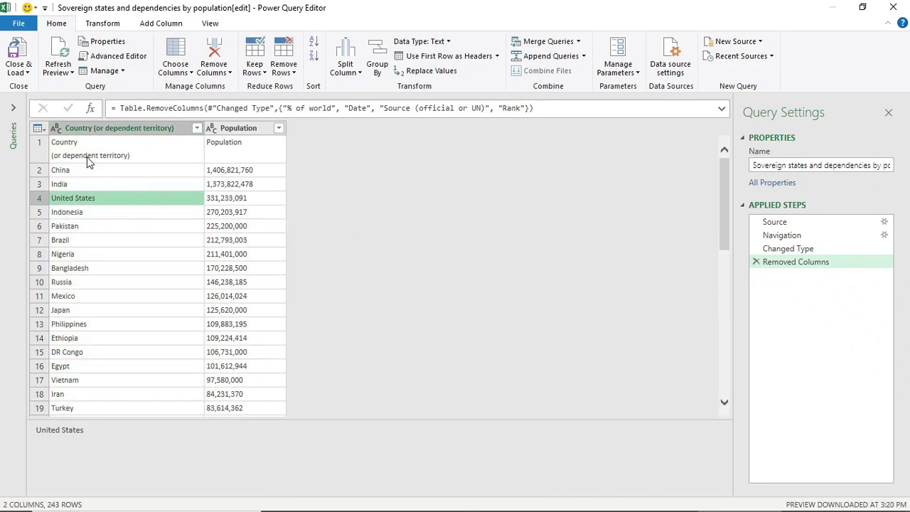
{"action": "left_click", "coordinate": [288, 74]}
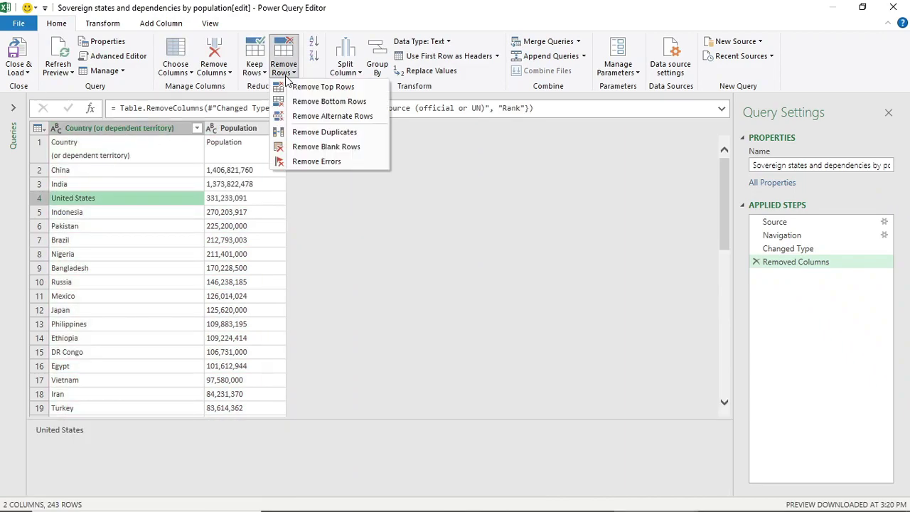
{"action": "left_click", "coordinate": [291, 87]}
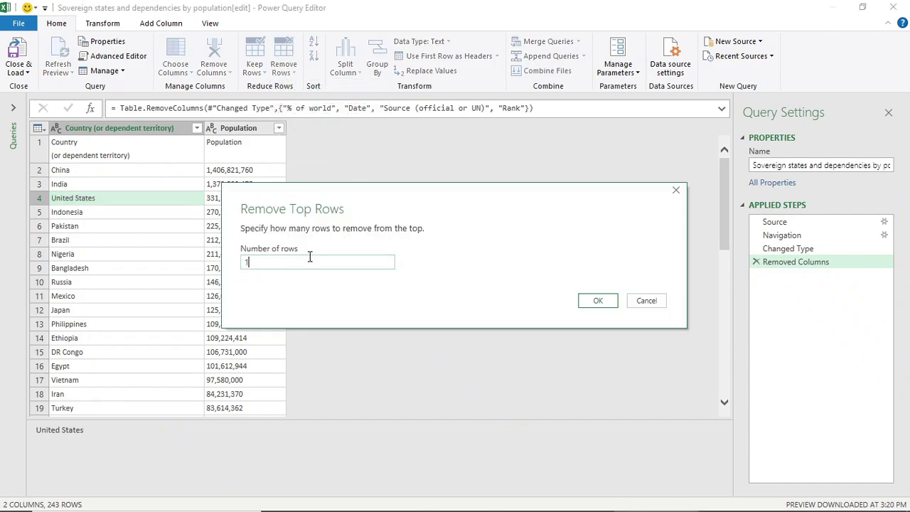
{"action": "left_click", "coordinate": [595, 300]}
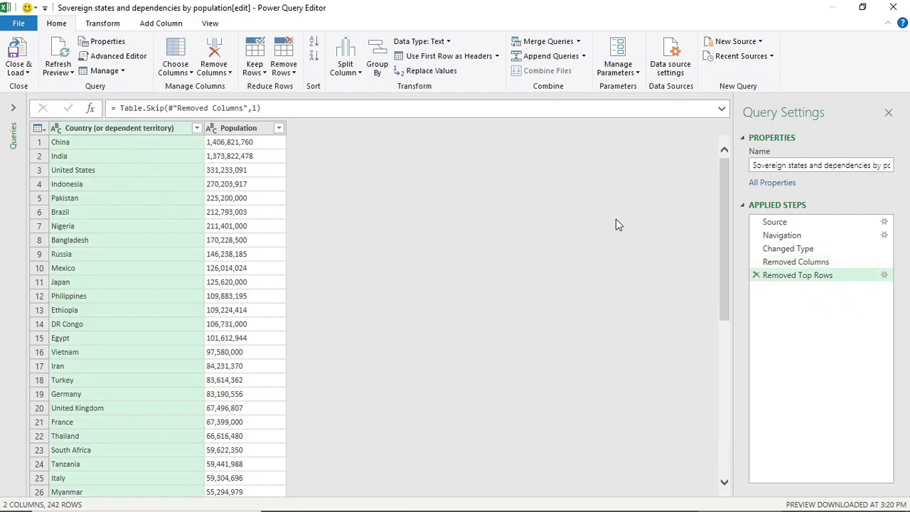
{"action": "scroll", "coordinate": [597, 276], "scroll_direction": "down", "scroll_amount": 20}
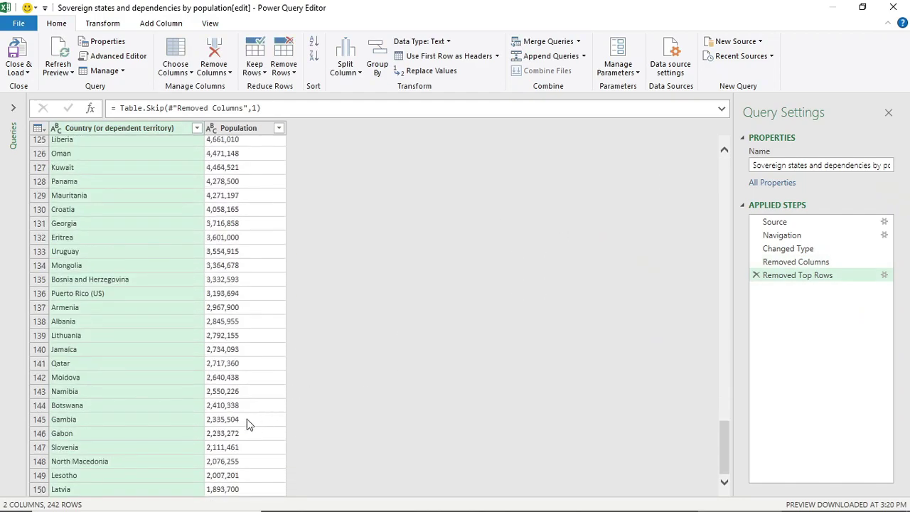
{"action": "scroll", "coordinate": [163, 462], "scroll_direction": "down", "scroll_amount": 18}
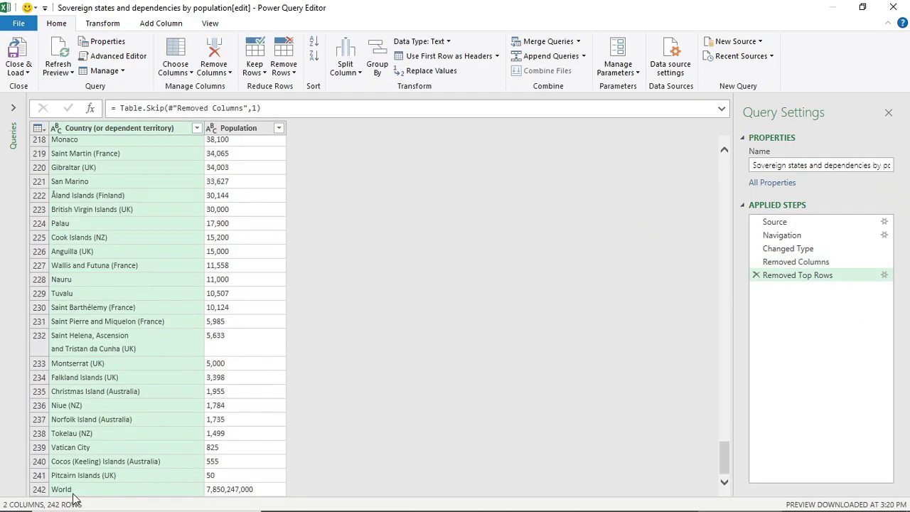
{"action": "left_click", "coordinate": [284, 72]}
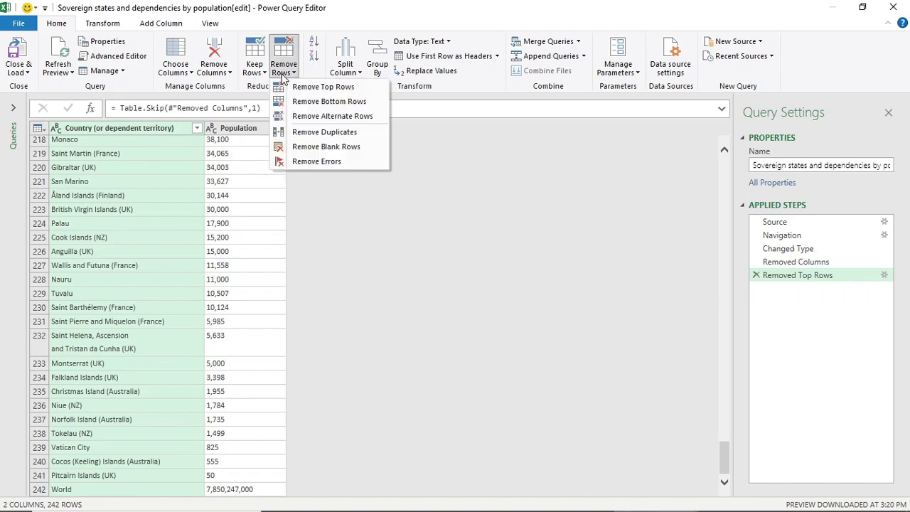
{"action": "left_click", "coordinate": [298, 101]}
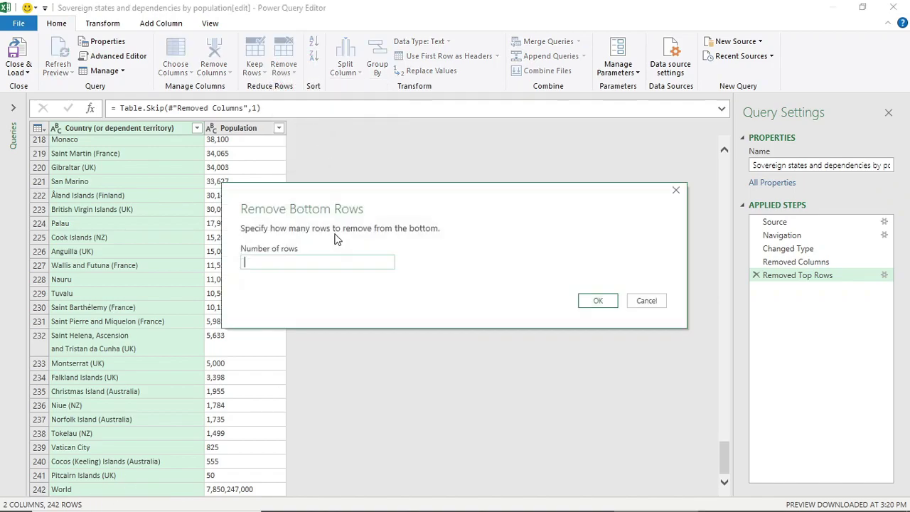
{"action": "left_click", "coordinate": [597, 301]}
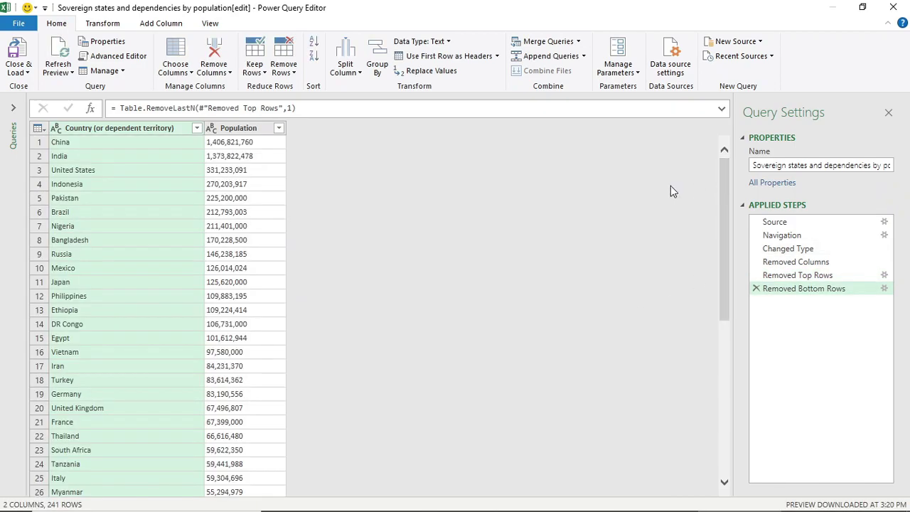
Step: Set Population to Whole Number and Close & Load the query
{"action": "left_click", "coordinate": [214, 132]}
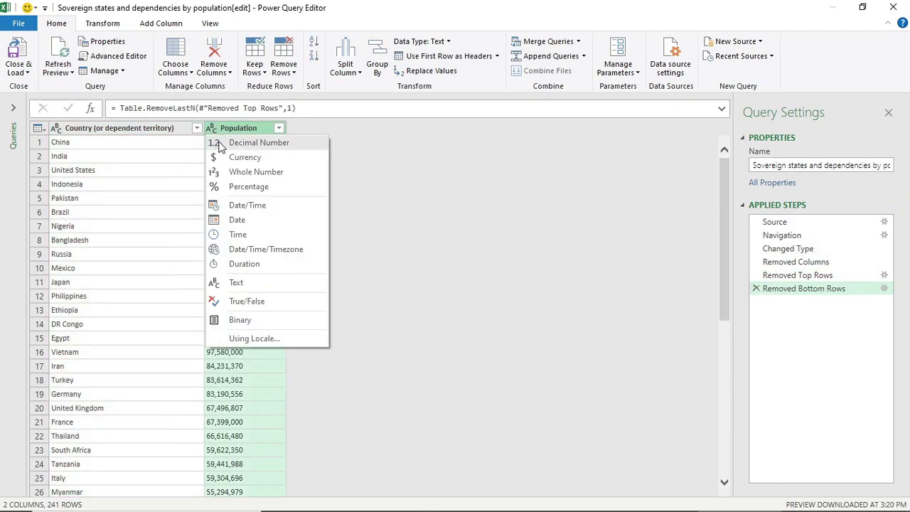
{"action": "left_click", "coordinate": [229, 170]}
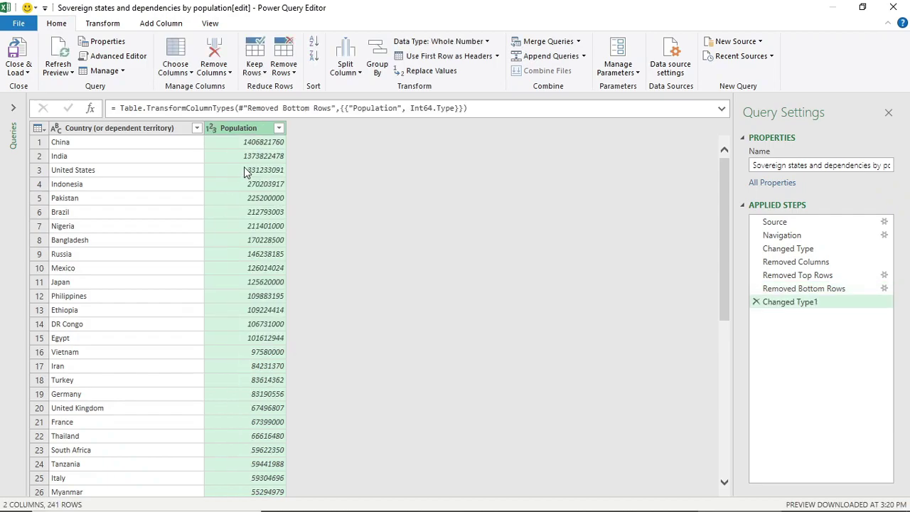
{"action": "left_click", "coordinate": [27, 58]}
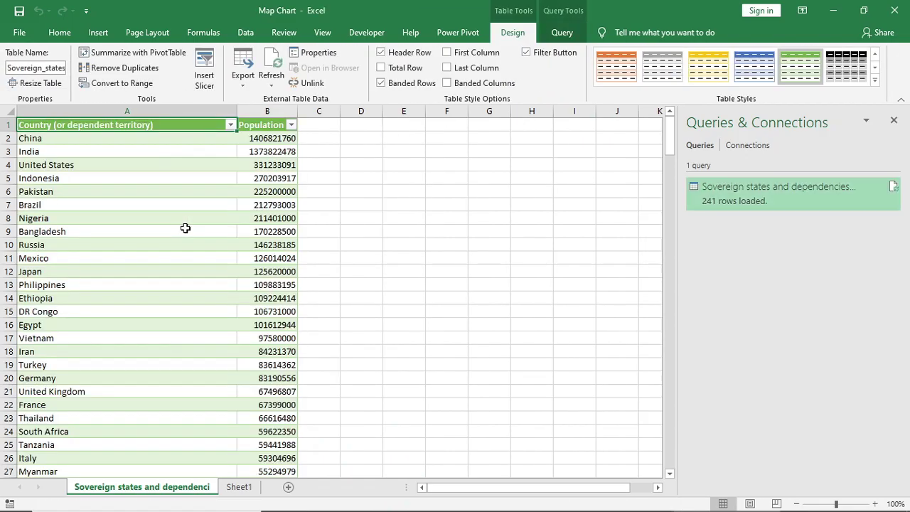
Step: Insert a Filled Map chart from the population table
{"action": "left_click", "coordinate": [892, 120]}
{"action": "left_click", "coordinate": [165, 205]}
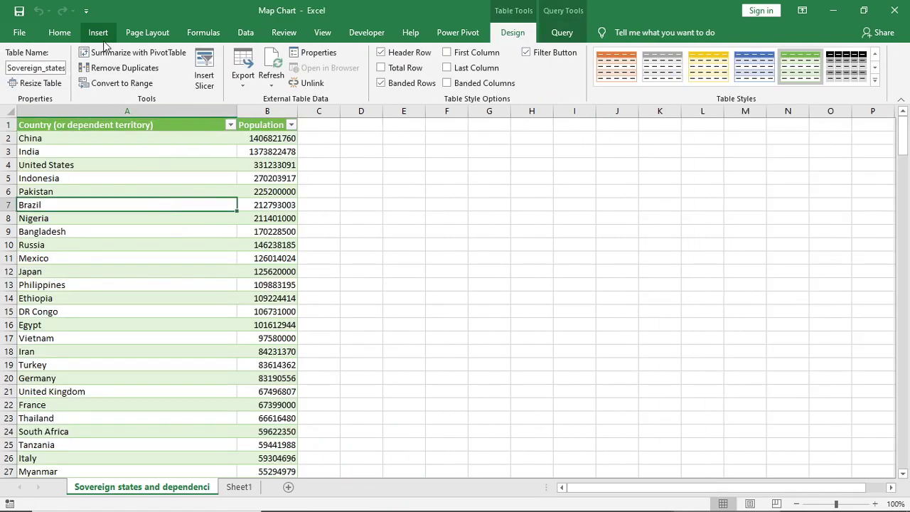
{"action": "left_click", "coordinate": [98, 32]}
{"action": "left_click", "coordinate": [424, 71]}
{"action": "left_click", "coordinate": [430, 127]}
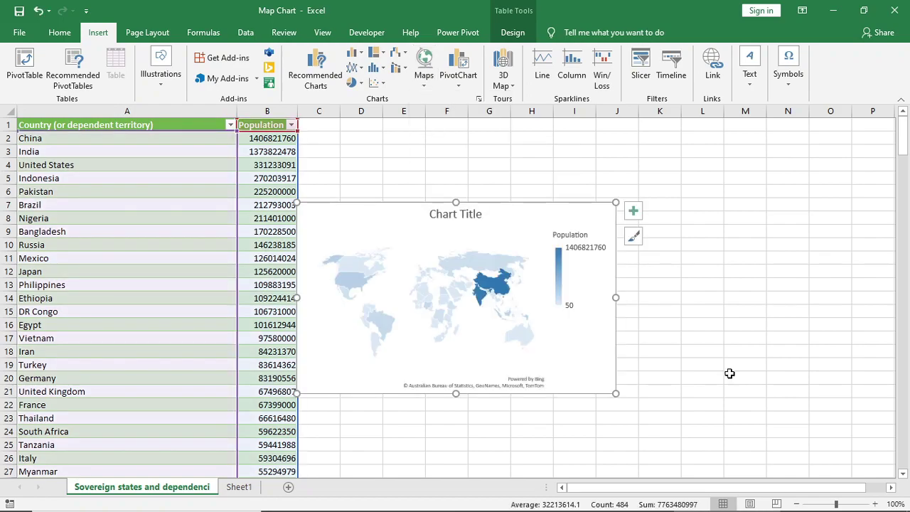
Step: Move the map beside the table, delete its title, and apply the black chart style
{"action": "left_click", "coordinate": [659, 338]}
{"action": "left_click_drag", "start_coordinate": [493, 206], "coordinate": [530, 193]}
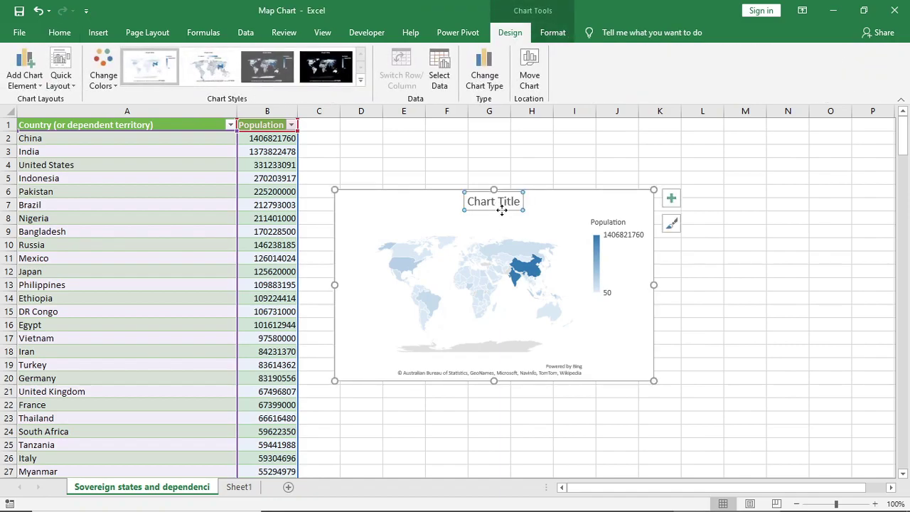
{"action": "key", "text": "Delete"}
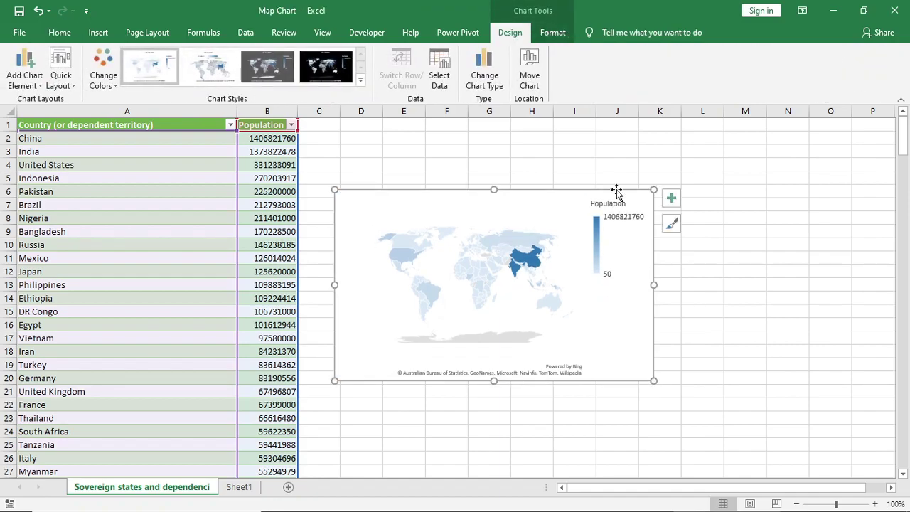
{"action": "left_click", "coordinate": [326, 67]}
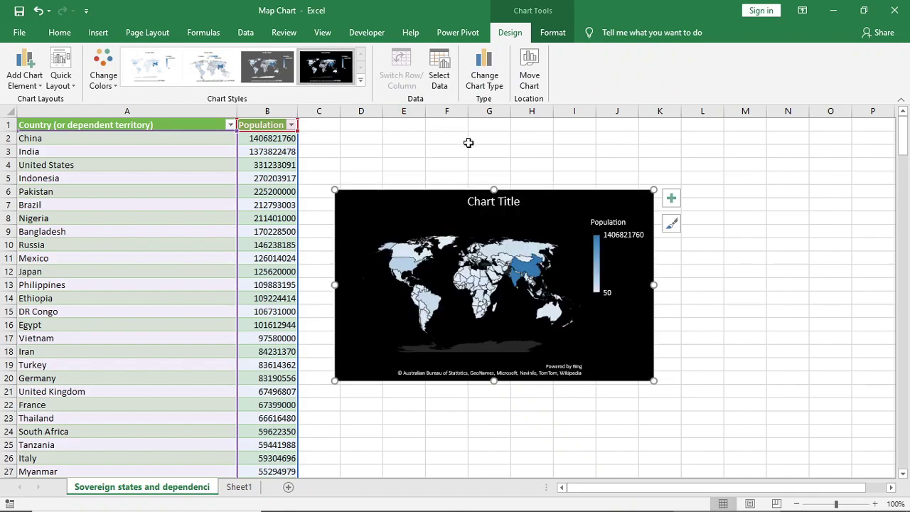
Step: In Format Data Series, set Map labels to Show all and Map area to Only regions with data
{"action": "right_click", "coordinate": [548, 265]}
{"action": "left_click", "coordinate": [562, 383]}
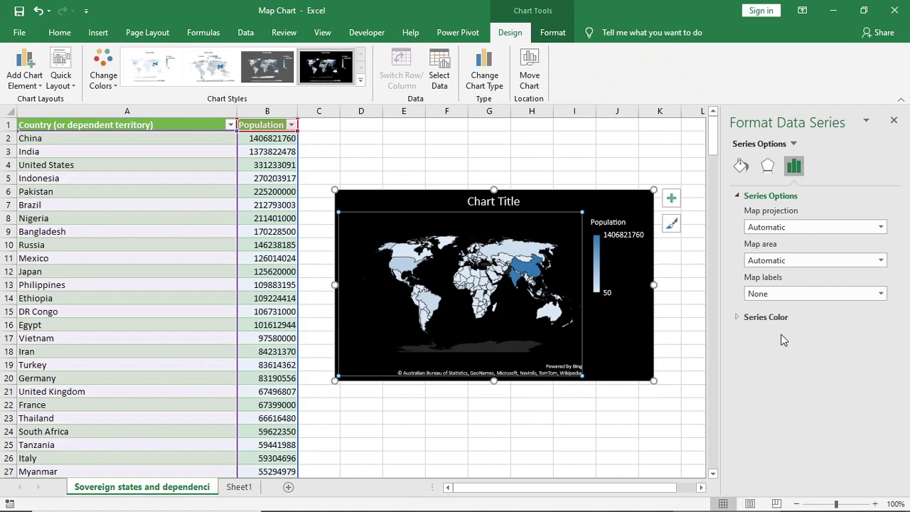
{"action": "left_click", "coordinate": [785, 295]}
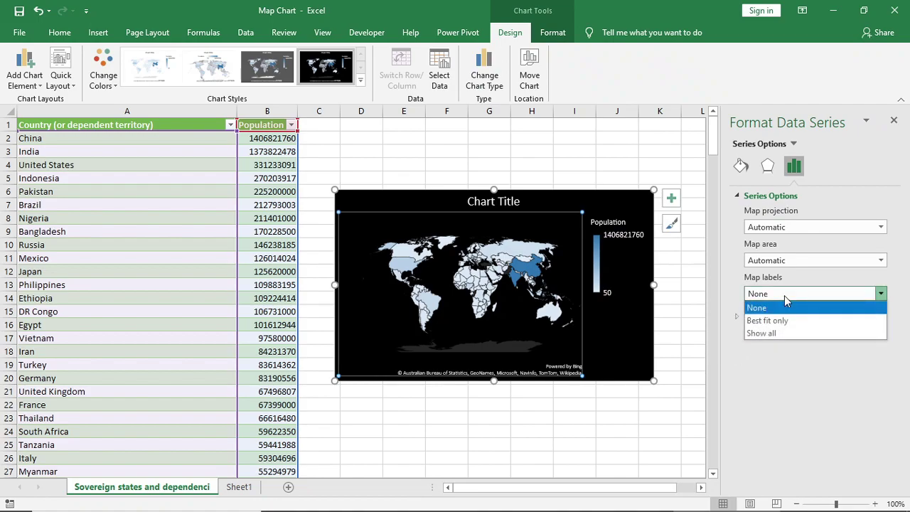
{"action": "left_click", "coordinate": [773, 332]}
{"action": "left_click", "coordinate": [764, 261]}
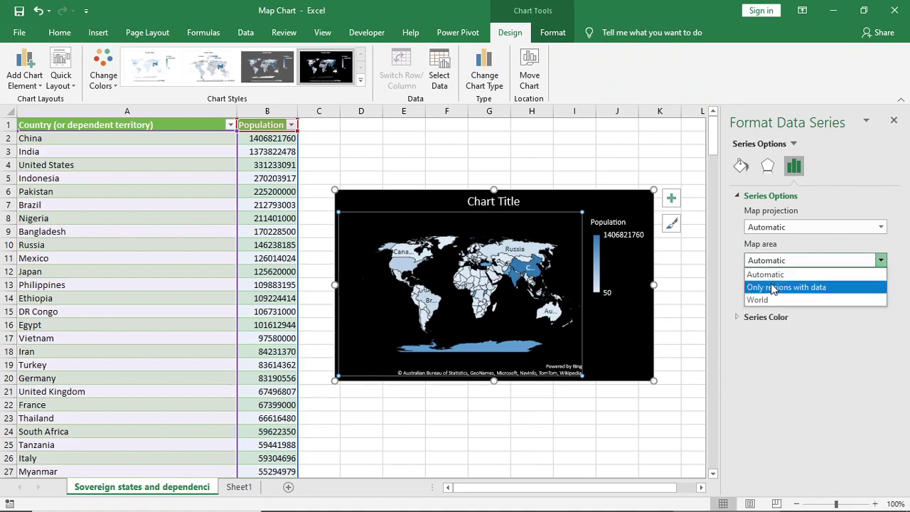
{"action": "left_click", "coordinate": [773, 288]}
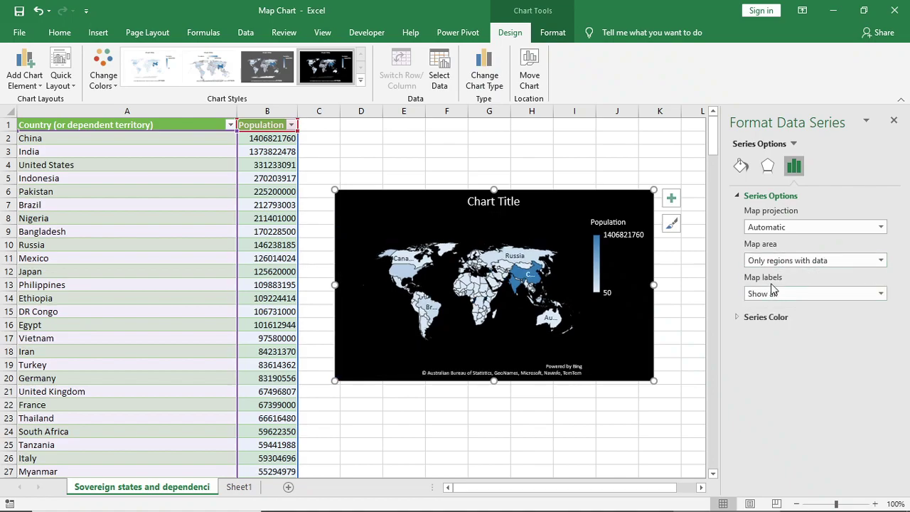
Step: Set series color to Diverging (3-color): Max and Midpoint dark red, Min light blue
{"action": "left_click", "coordinate": [739, 317]}
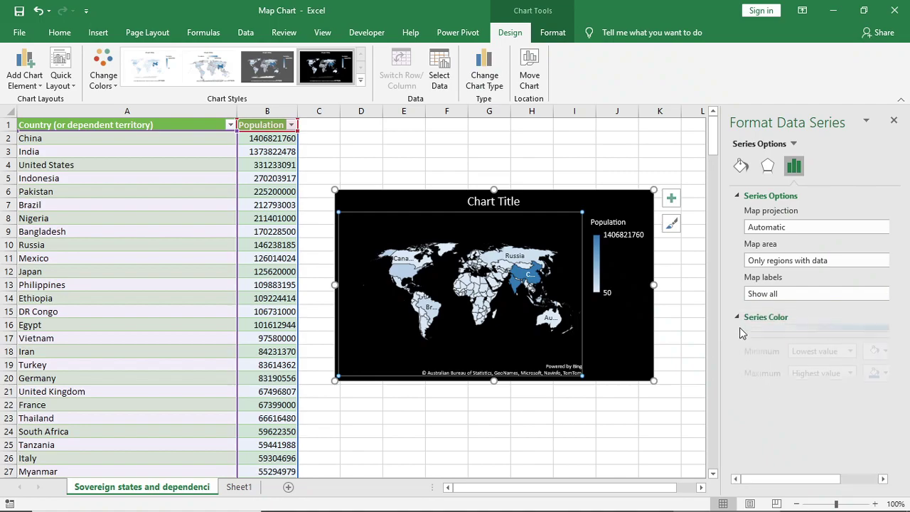
{"action": "left_click", "coordinate": [825, 334]}
{"action": "left_click", "coordinate": [785, 359]}
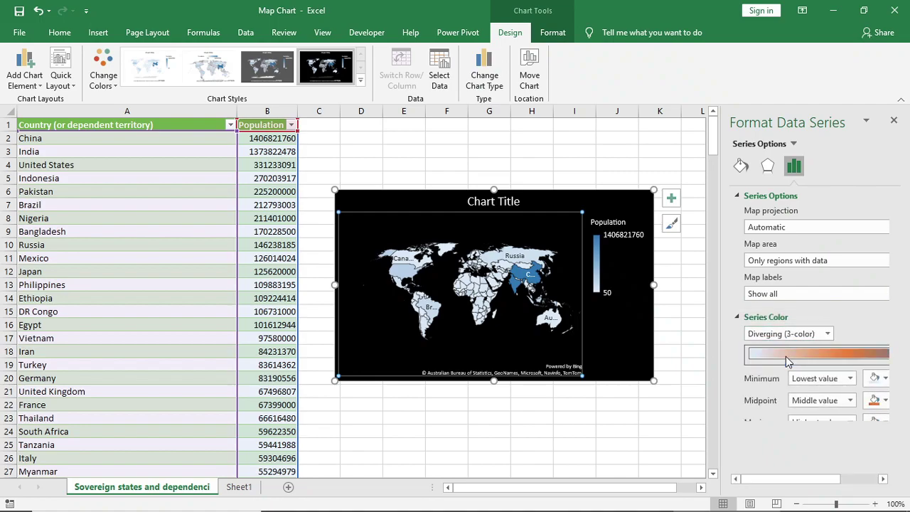
{"action": "left_click", "coordinate": [876, 423]}
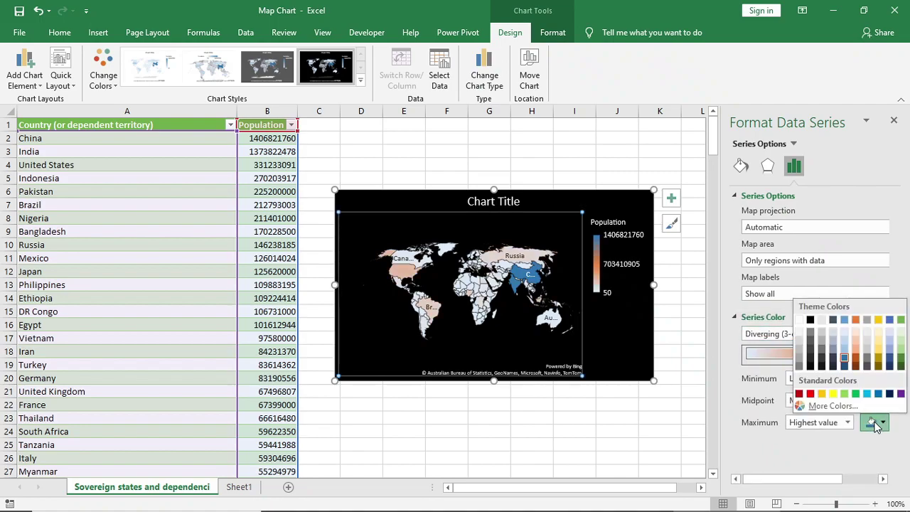
{"action": "left_click", "coordinate": [799, 394]}
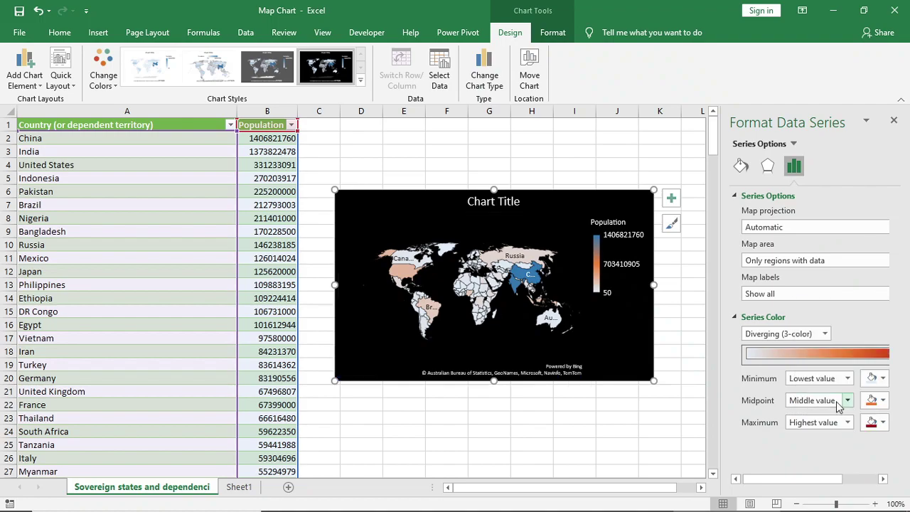
{"action": "left_click", "coordinate": [876, 400]}
{"action": "left_click", "coordinate": [799, 371]}
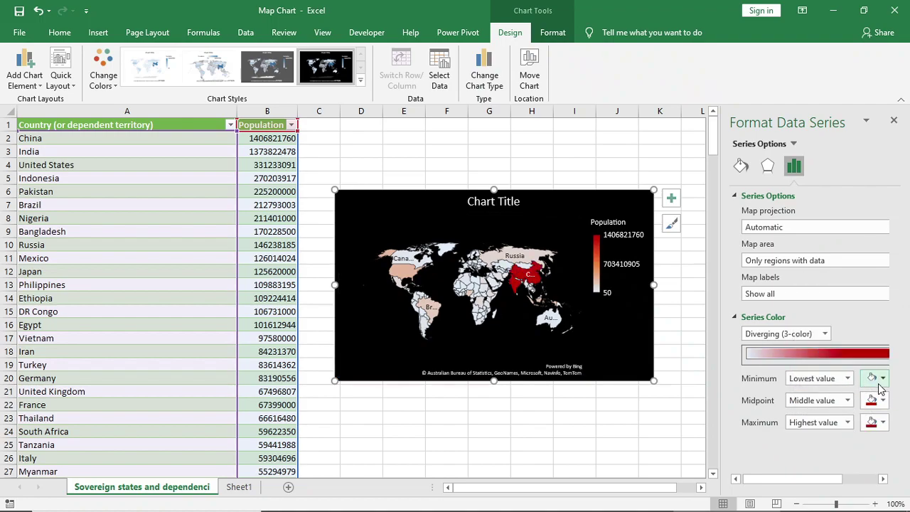
{"action": "left_click", "coordinate": [876, 378]}
{"action": "left_click", "coordinate": [867, 481]}
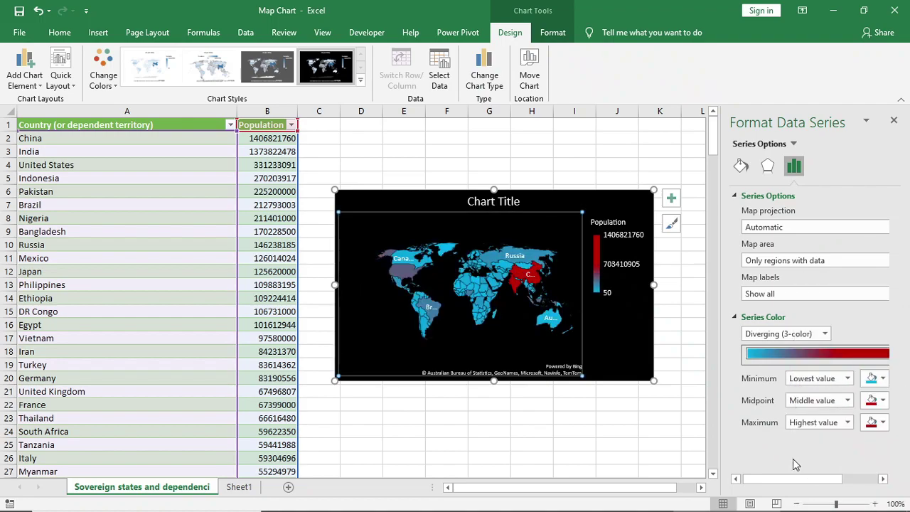
Step: Insert a Country (or dependent territory) slicer, move it over columns A–B, and select it with the map
{"action": "left_click", "coordinate": [894, 122]}
{"action": "left_click", "coordinate": [703, 298]}
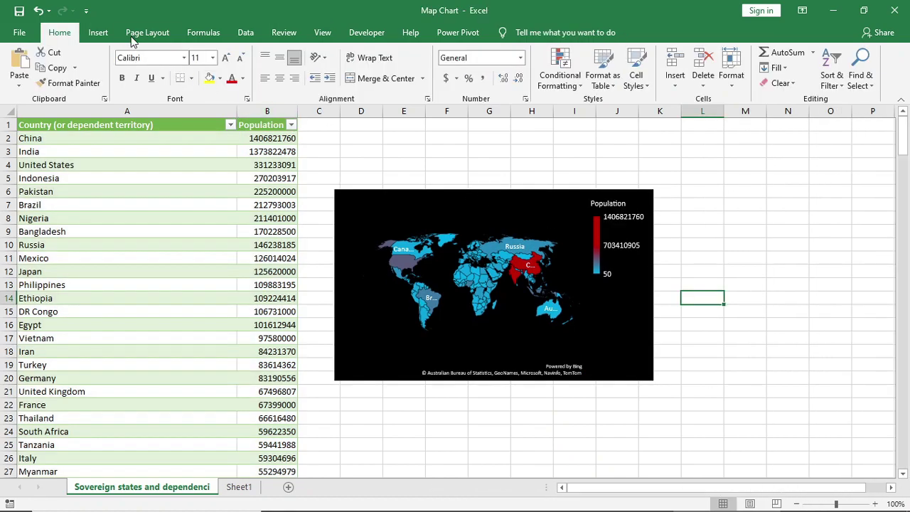
{"action": "left_click", "coordinate": [98, 33]}
{"action": "left_click", "coordinate": [158, 233]}
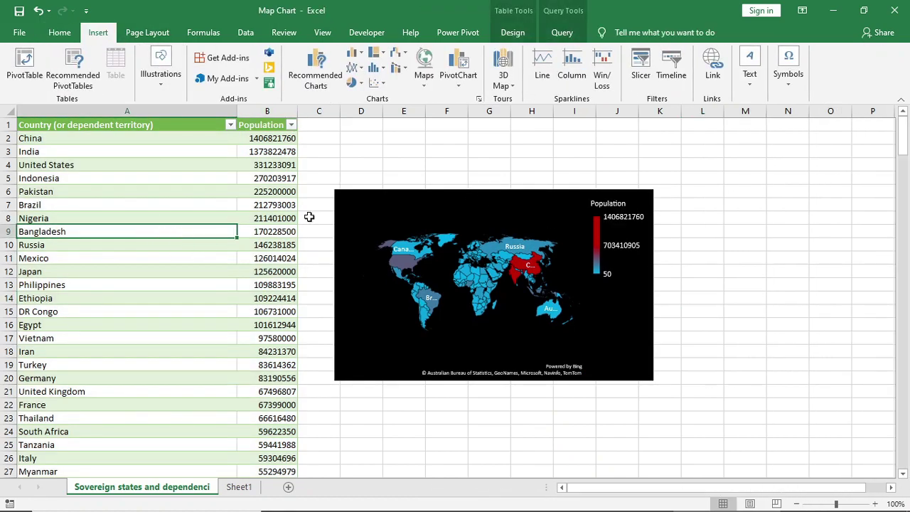
{"action": "left_click", "coordinate": [640, 71]}
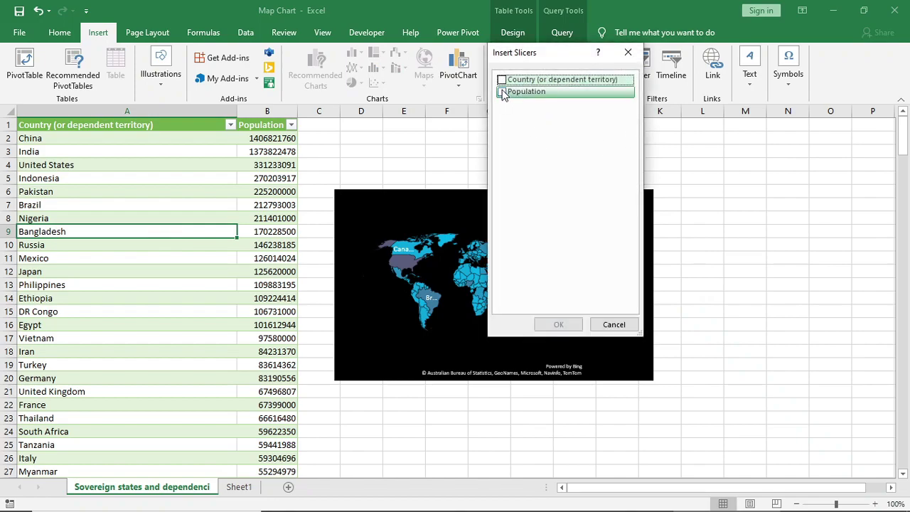
{"action": "left_click", "coordinate": [502, 80]}
{"action": "left_click", "coordinate": [561, 324]}
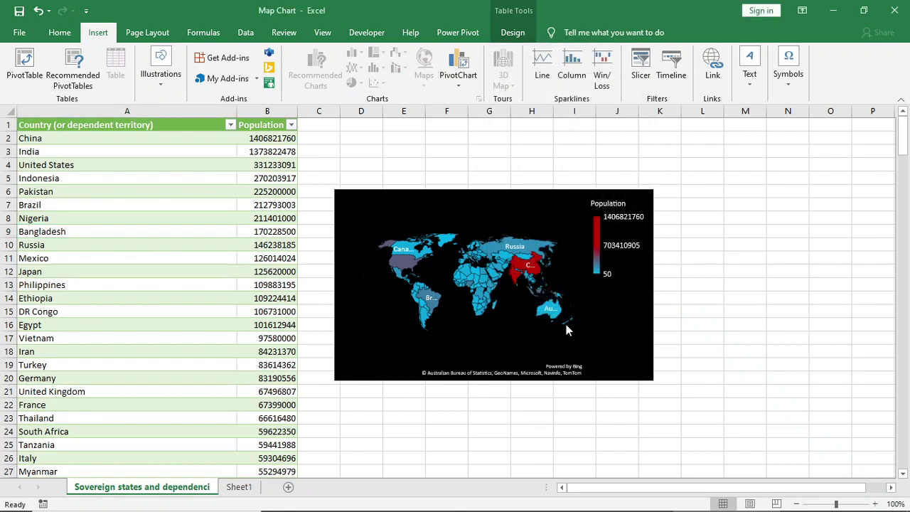
{"action": "left_click_drag", "start_coordinate": [398, 216], "coordinate": [226, 177]}
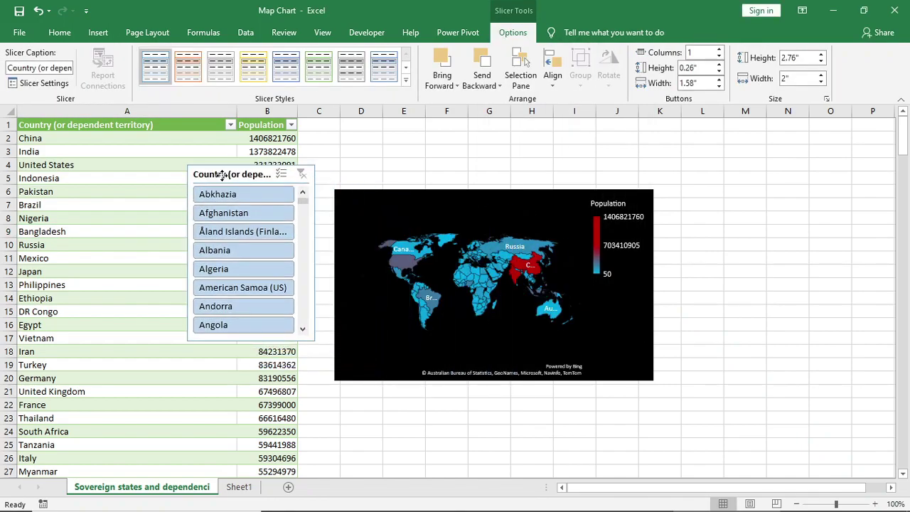
{"action": "left_click", "coordinate": [395, 194], "text": "ctrl"}
Step: Copy the map and slicer to Sheet1 at D4, slicer on the right, map top-left
{"action": "key", "text": "ctrl+c"}
{"action": "left_click", "coordinate": [239, 486]}
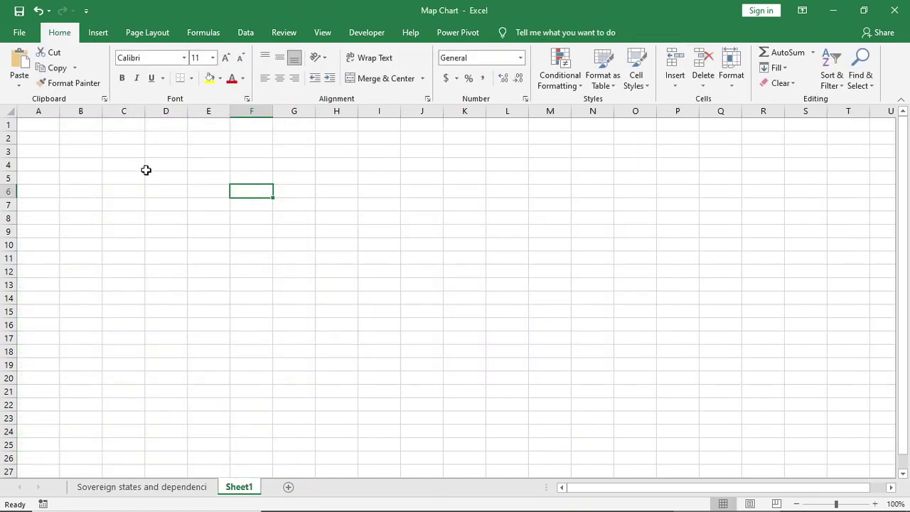
{"action": "left_click", "coordinate": [147, 165]}
{"action": "key", "text": "ctrl+v"}
{"action": "key", "text": "Escape"}
{"action": "left_click_drag", "start_coordinate": [162, 166], "coordinate": [781, 147]}
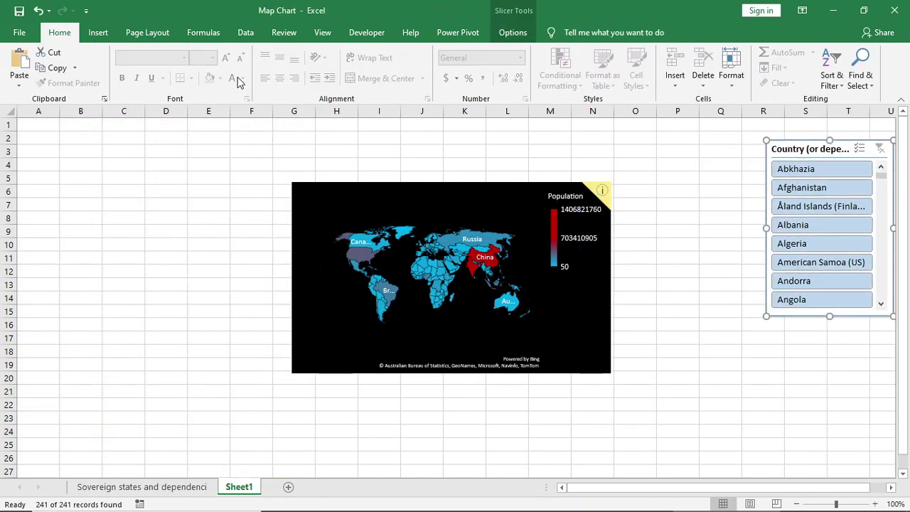
{"action": "double_click", "coordinate": [57, 32]}
{"action": "left_click_drag", "start_coordinate": [366, 128], "coordinate": [102, 75]}
Step: Hide the sheet gridlines and enlarge the map to span columns A–Q, rows 1–31
{"action": "left_click", "coordinate": [321, 33]}
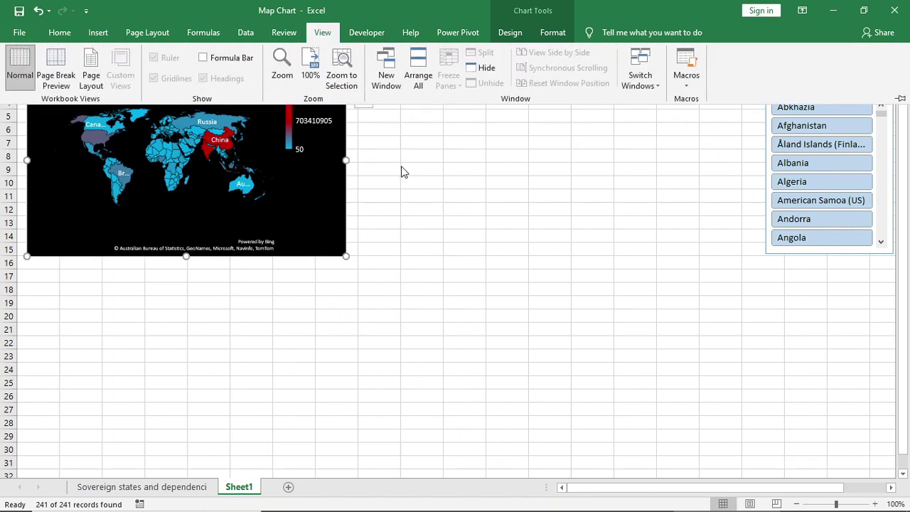
{"action": "left_click", "coordinate": [401, 168]}
{"action": "left_click", "coordinate": [322, 33]}
{"action": "left_click", "coordinate": [177, 79]}
{"action": "left_click", "coordinate": [346, 256]}
{"action": "left_click_drag", "start_coordinate": [345, 256], "coordinate": [755, 470]}
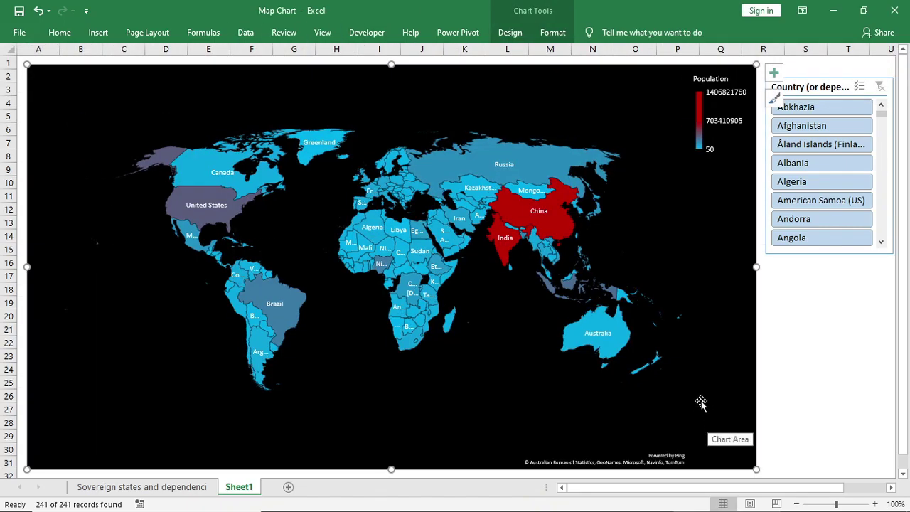
{"action": "left_click", "coordinate": [810, 359]}
{"action": "mouse_move", "coordinate": [546, 223]}
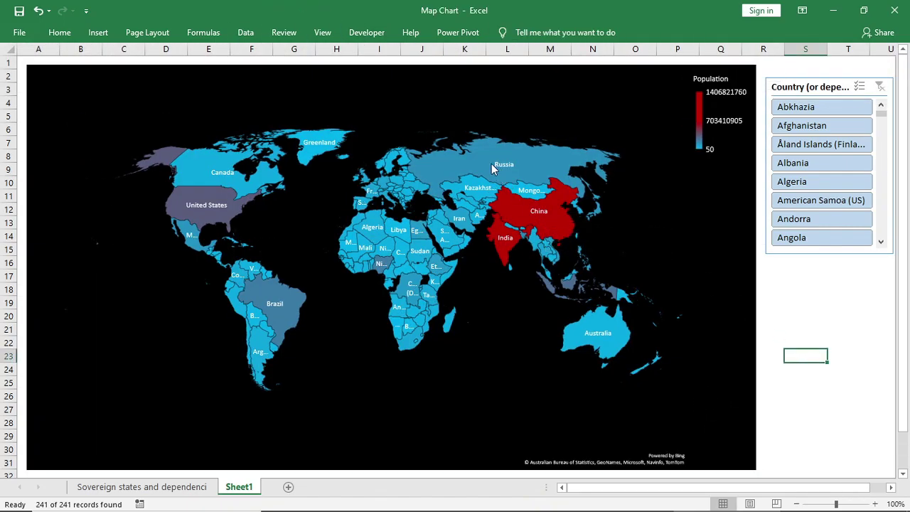
{"action": "mouse_move", "coordinate": [885, 121]}
{"action": "left_mouse_down"}
{"action": "mouse_move", "coordinate": [880, 145]}
{"action": "mouse_move", "coordinate": [880, 110]}
{"action": "left_mouse_up"}
{"action": "left_click", "coordinate": [826, 178]}
{"action": "scroll", "coordinate": [833, 163], "scroll_direction": "down", "scroll_amount": 6}
{"action": "left_click", "coordinate": [817, 218]}
{"action": "left_click", "coordinate": [843, 220]}
{"action": "left_click", "coordinate": [854, 199]}
{"action": "left_click", "coordinate": [835, 238]}
{"action": "left_click", "coordinate": [880, 86]}
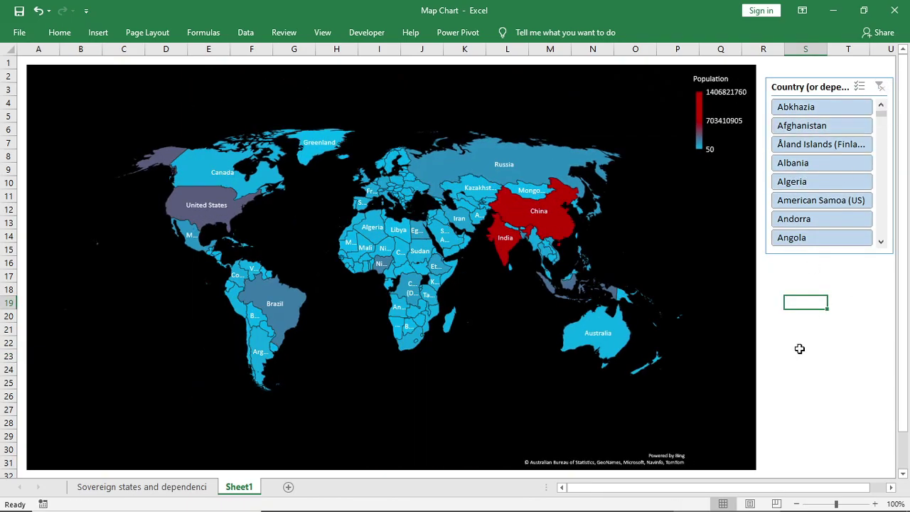
{"action": "left_click", "coordinate": [771, 356]}
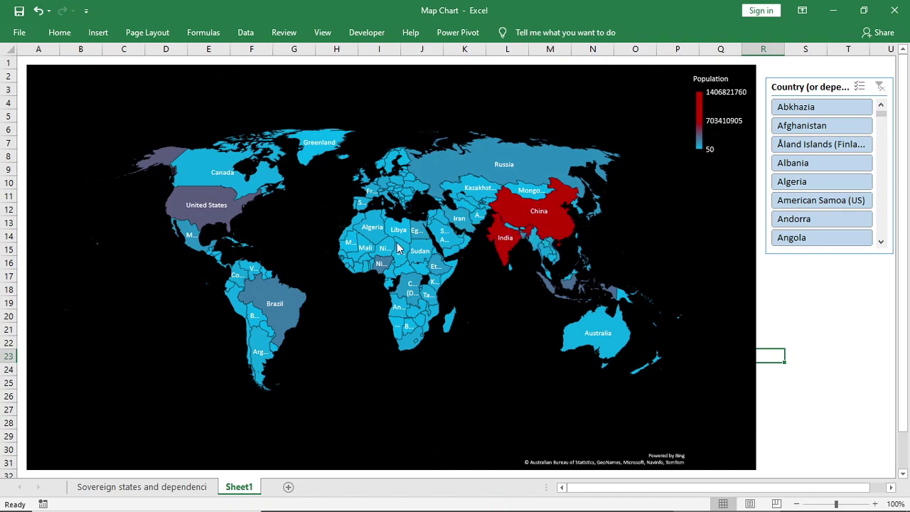
{"action": "key", "text": "Right"}
{"action": "left_click", "coordinate": [439, 181]}
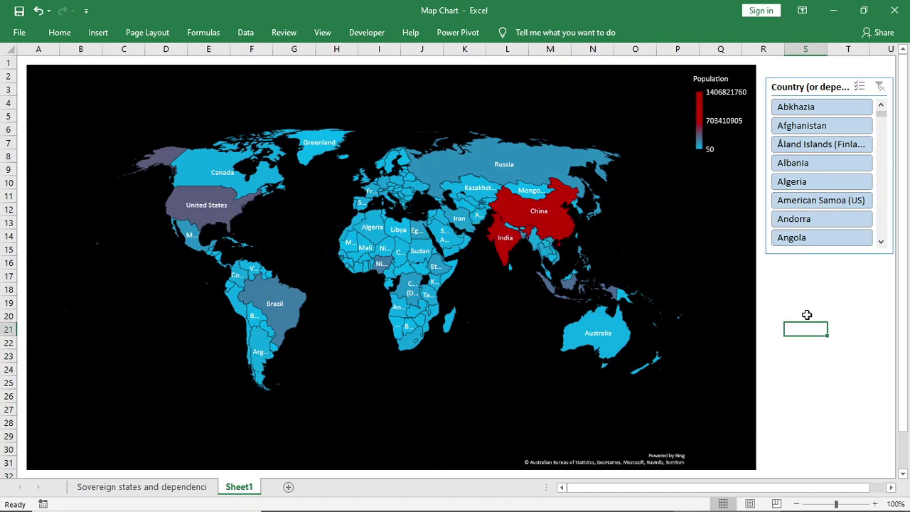
{"action": "left_click", "coordinate": [810, 358]}
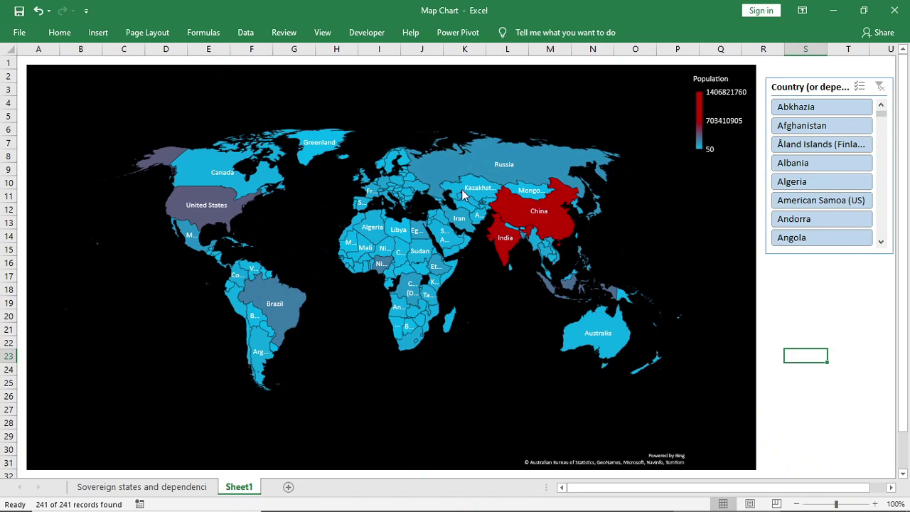
{"action": "left_click_drag", "start_coordinate": [884, 121], "coordinate": [880, 131]}
{"action": "left_click", "coordinate": [825, 181]}
{"action": "left_click", "coordinate": [817, 216]}
{"action": "key", "text": "ctrl+z"}
{"action": "key", "text": "ctrl+z"}
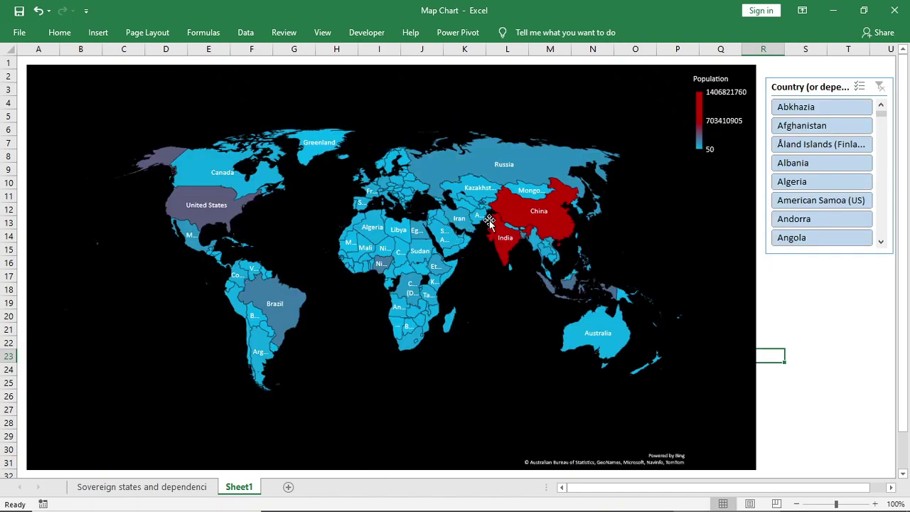